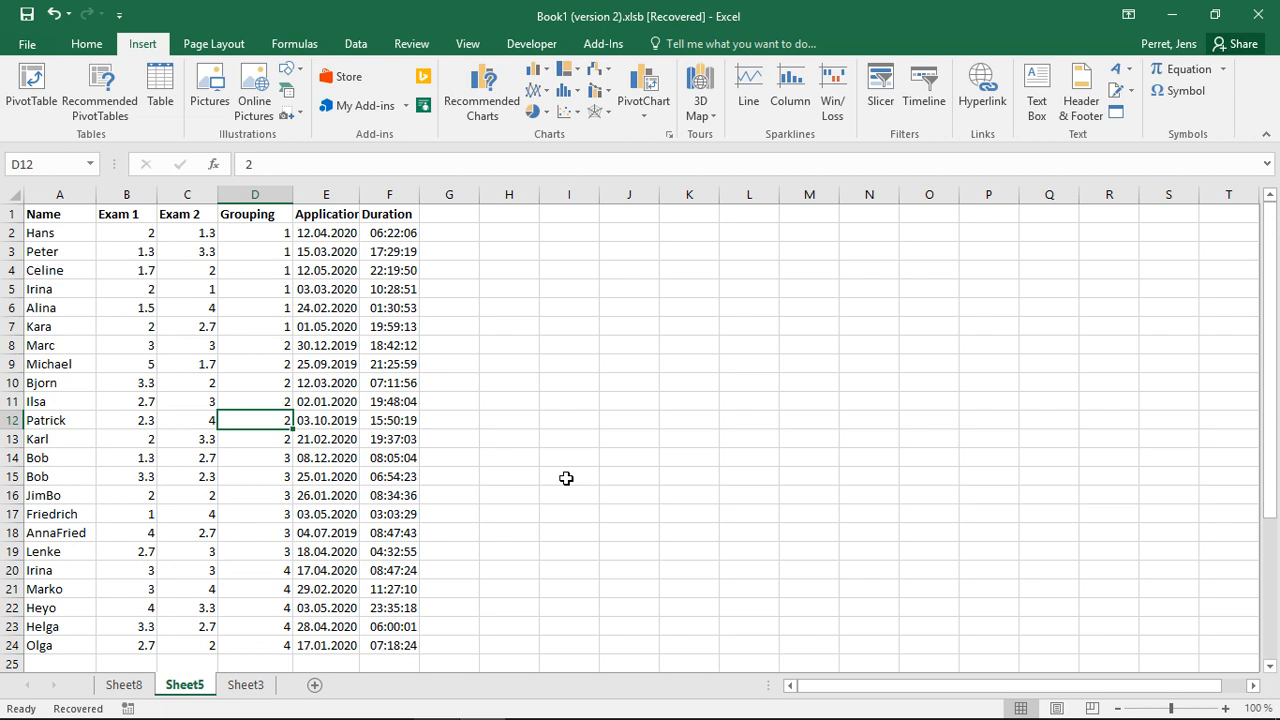
Step: Hide the Application and Duration columns, E and F, in the exam table
{"action": "left_click", "coordinate": [438, 318]}
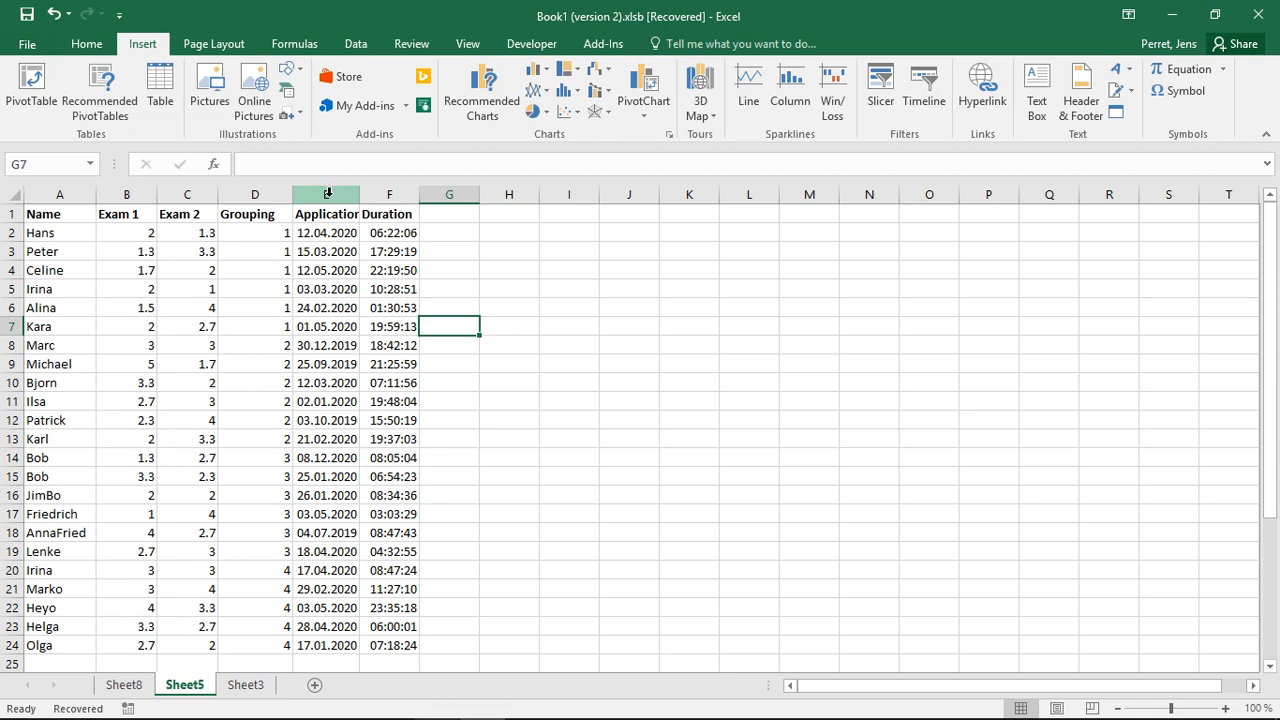
{"action": "left_click_drag", "start_coordinate": [327, 193], "coordinate": [369, 194]}
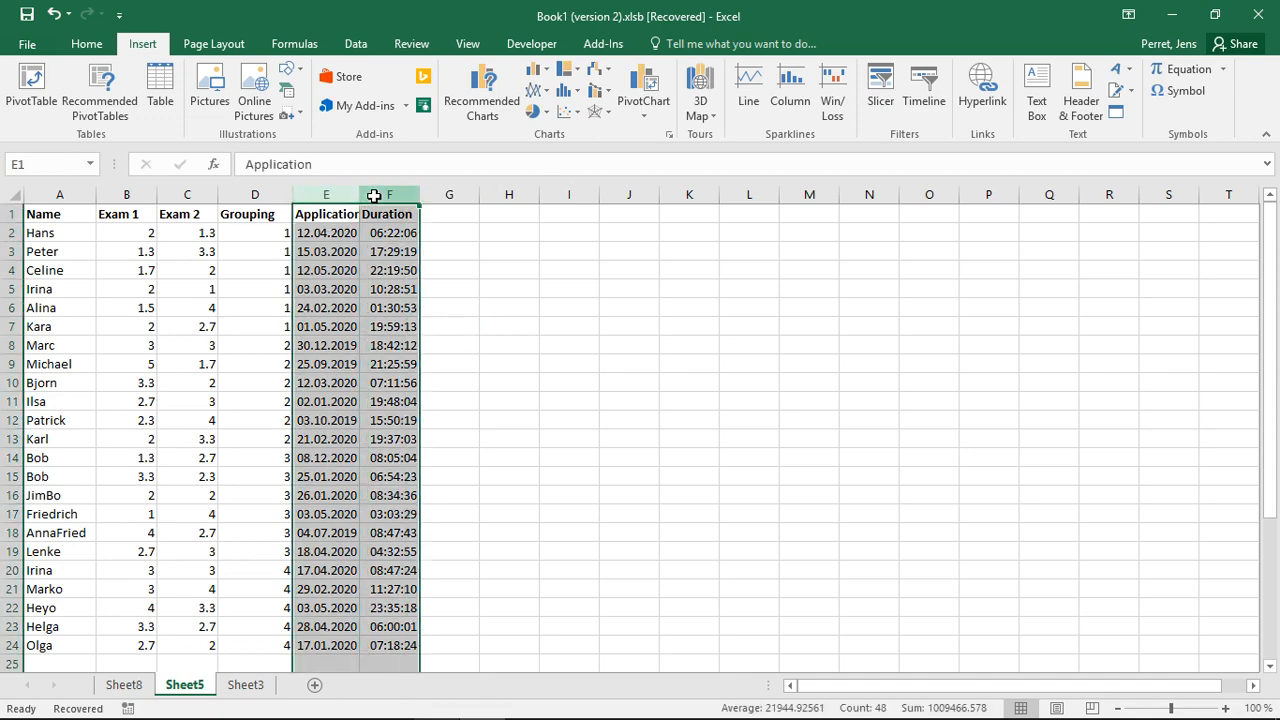
{"action": "right_click", "coordinate": [316, 193]}
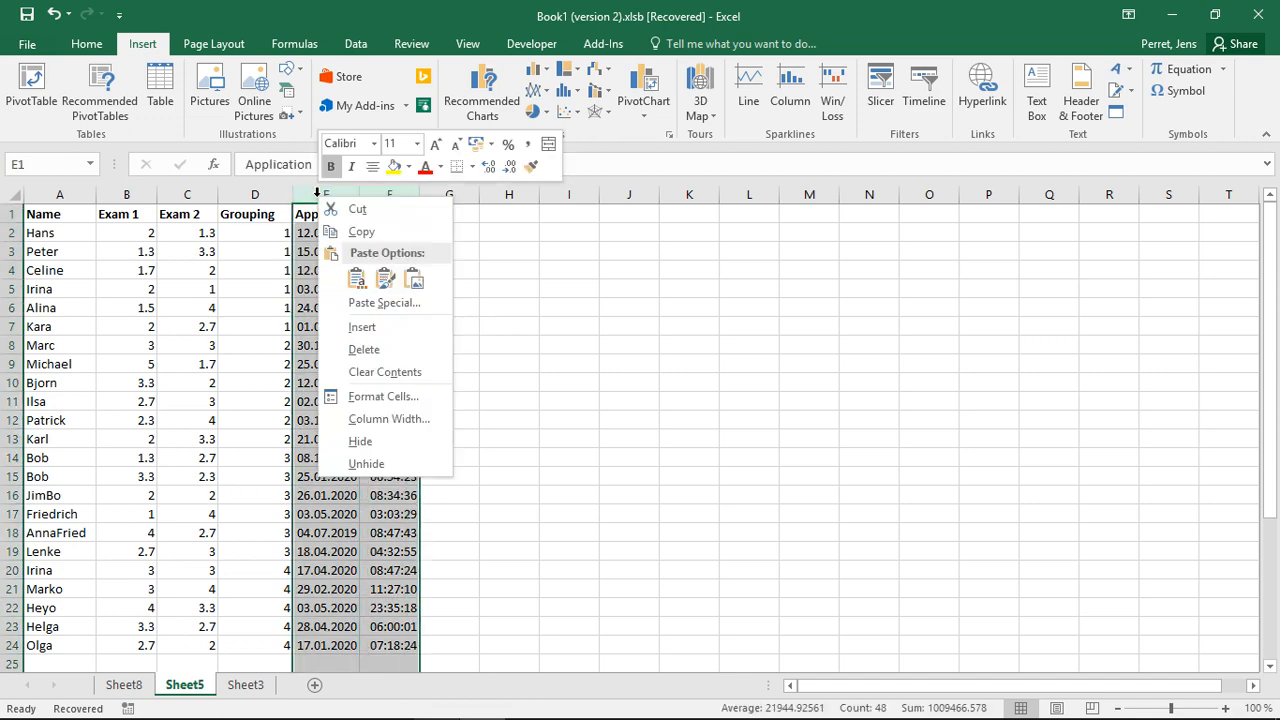
{"action": "left_click", "coordinate": [375, 443]}
{"action": "left_click", "coordinate": [369, 441]}
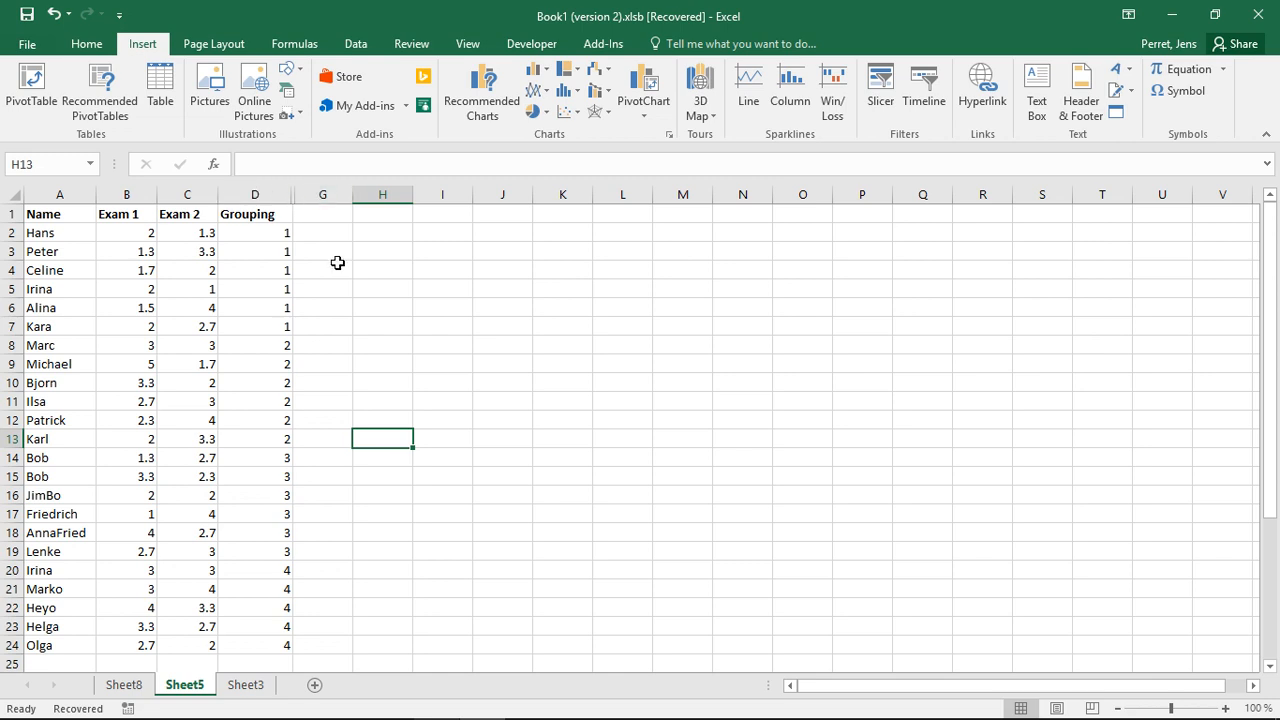
Step: Unhide only the Duration column at the boundary of the hidden columns beside Grouping, undoing any accidental resize of column D
{"action": "double_click", "coordinate": [291, 193]}
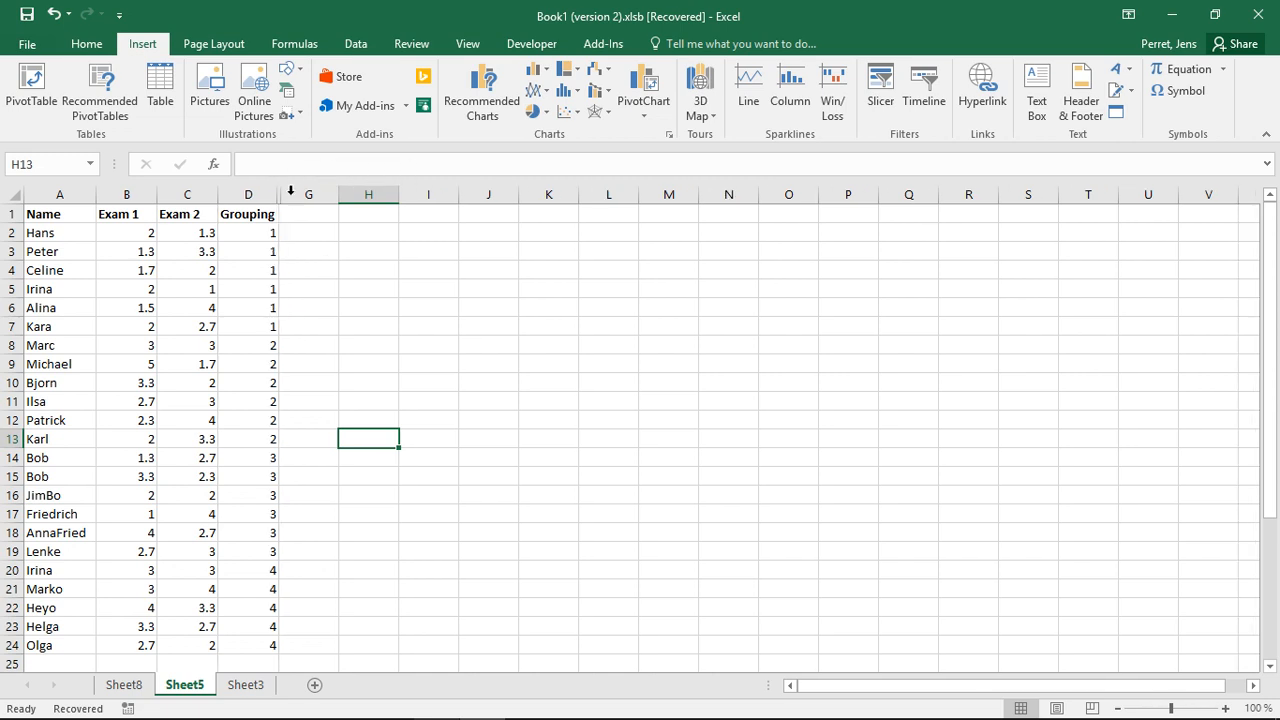
{"action": "key", "text": "ctrl+z"}
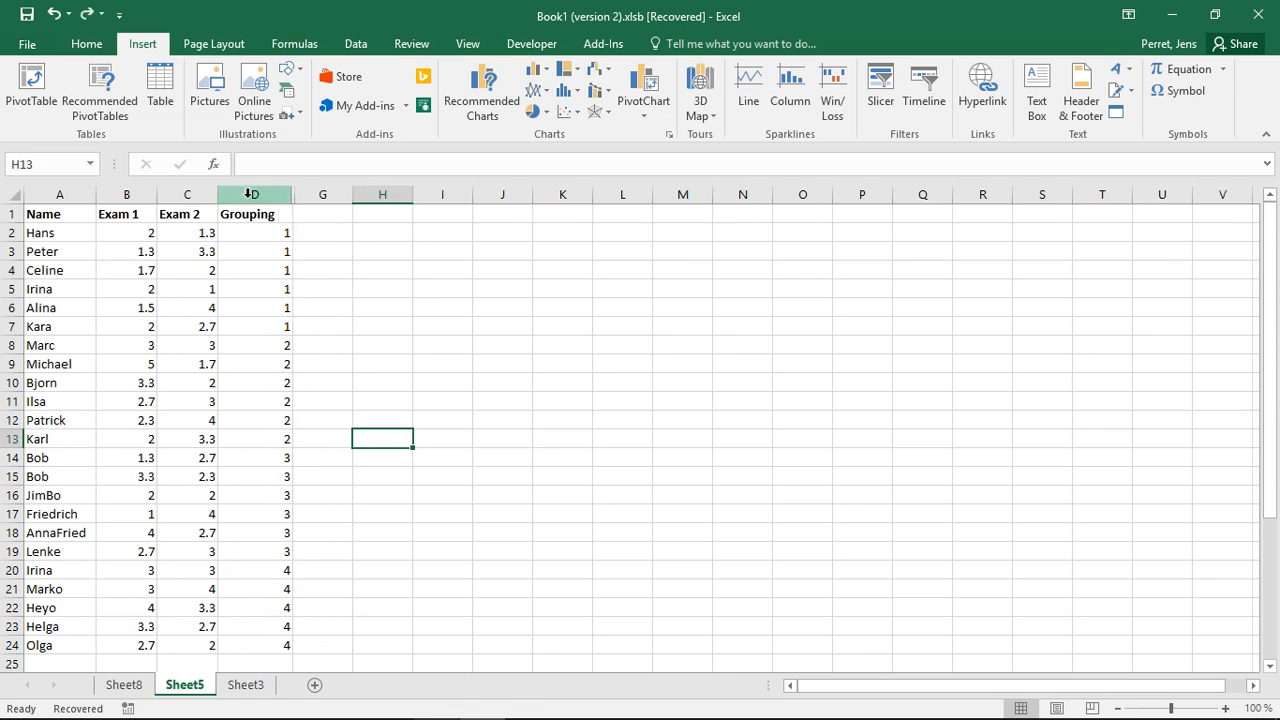
{"action": "left_click", "coordinate": [294, 196]}
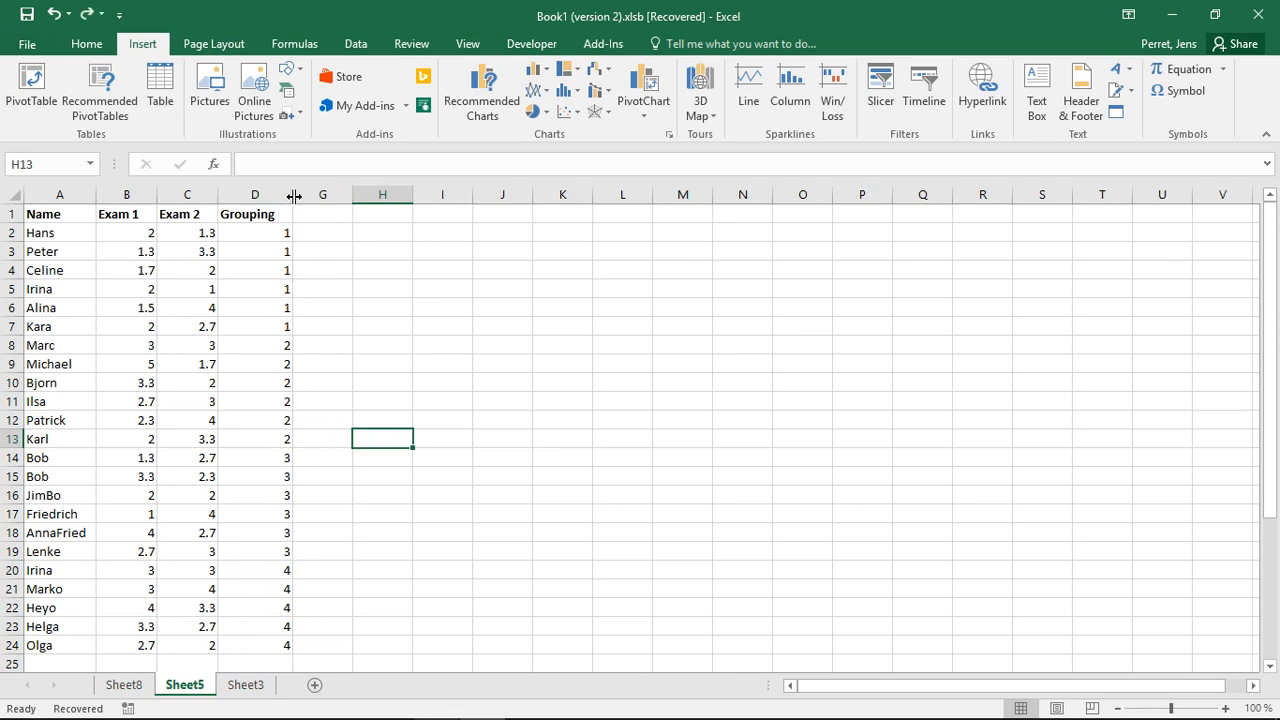
{"action": "double_click", "coordinate": [294, 196]}
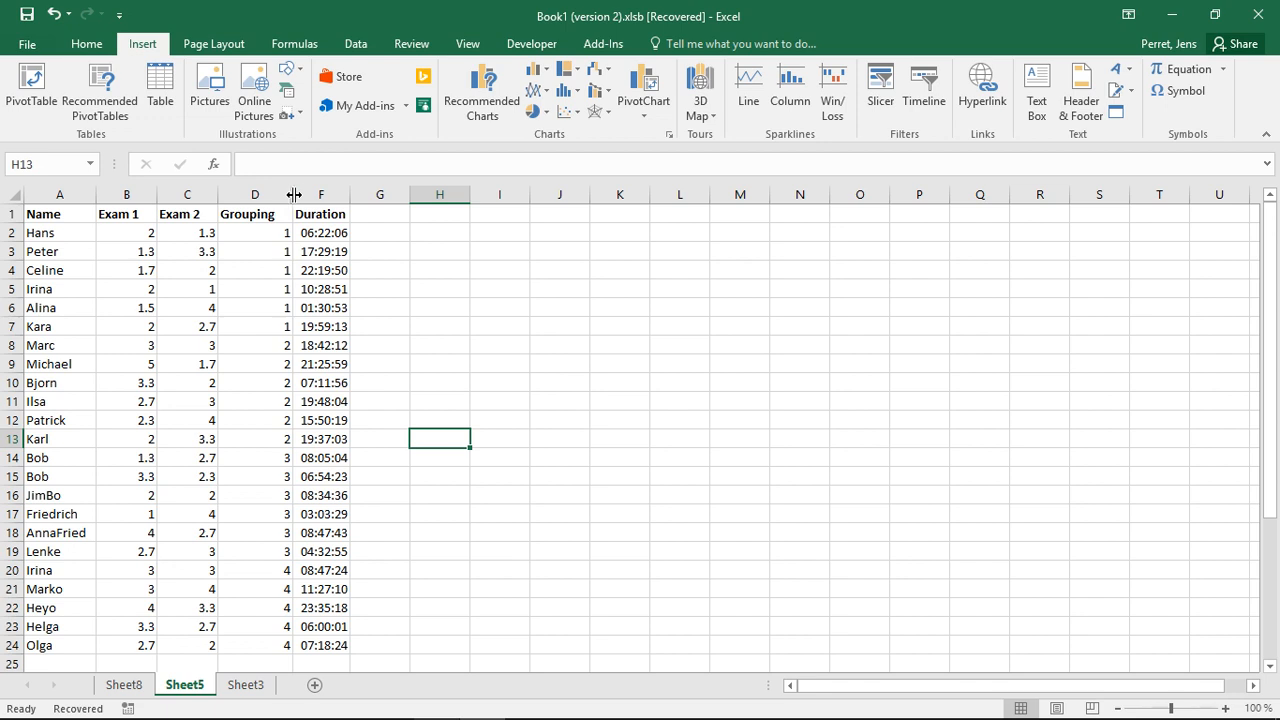
Step: Unhide the Application column, still hidden between Grouping and Duration
{"action": "right_click", "coordinate": [293, 194]}
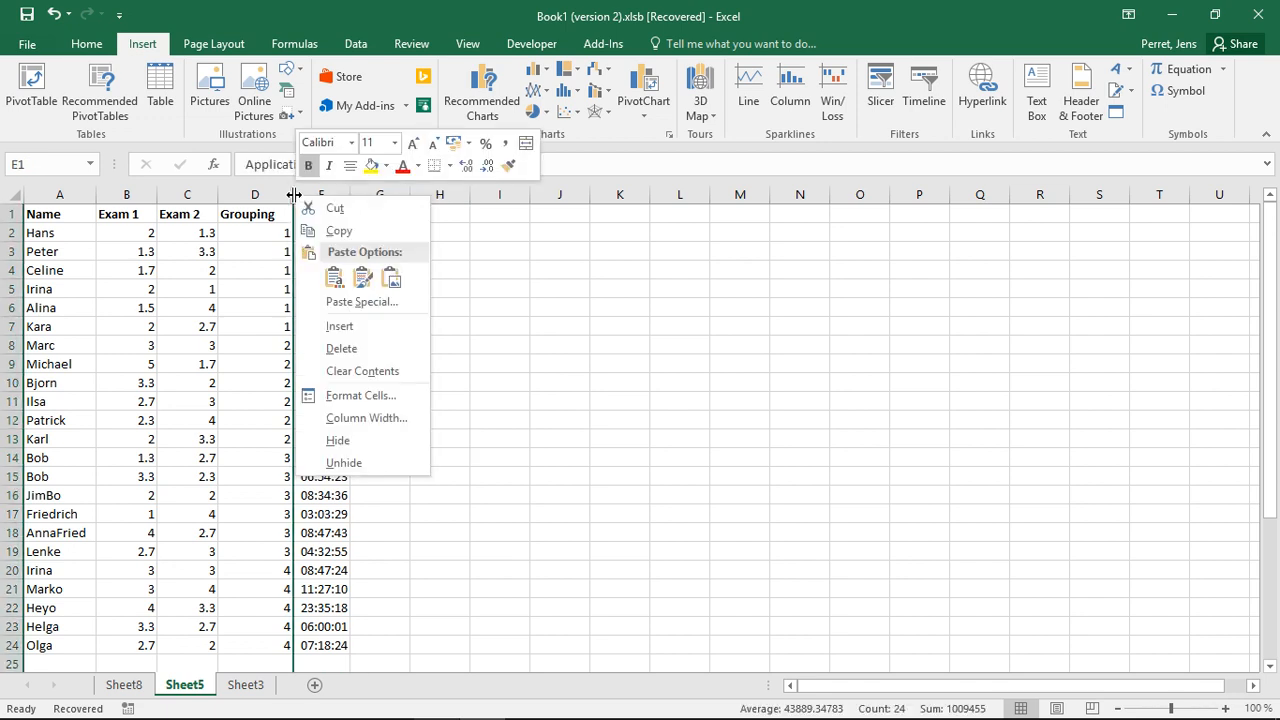
{"action": "left_click", "coordinate": [338, 474]}
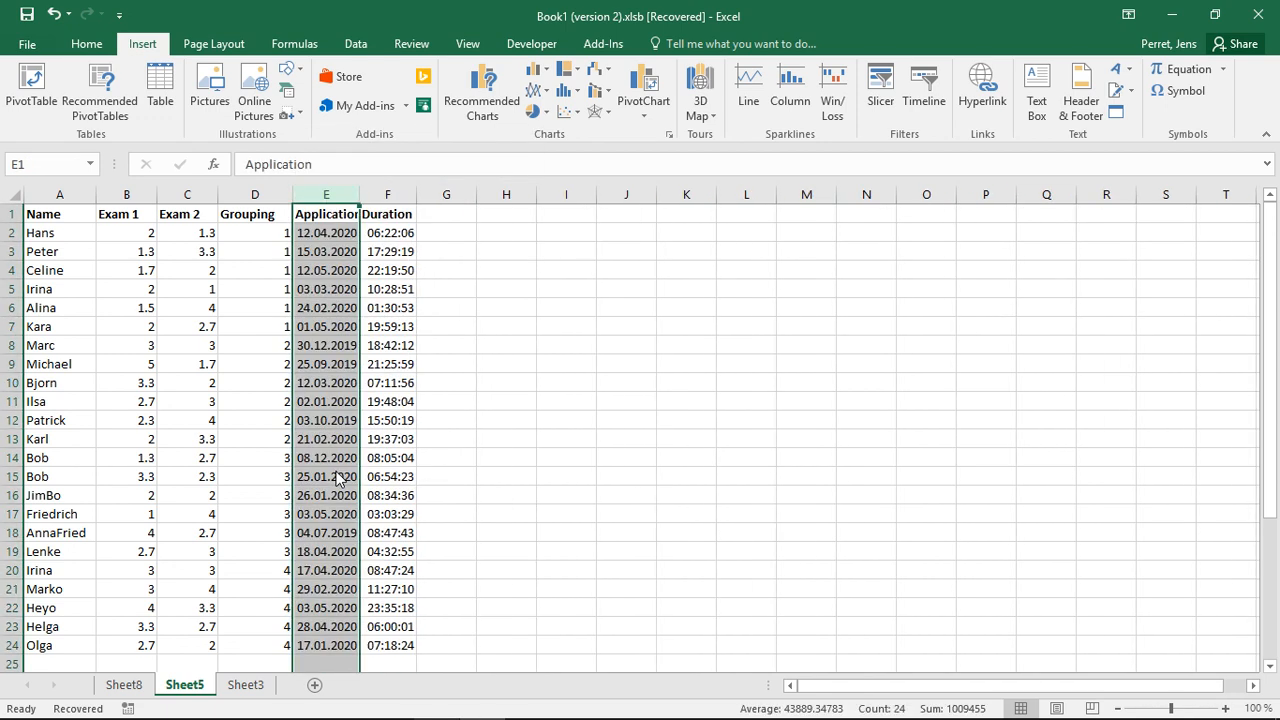
{"action": "left_click", "coordinate": [302, 290]}
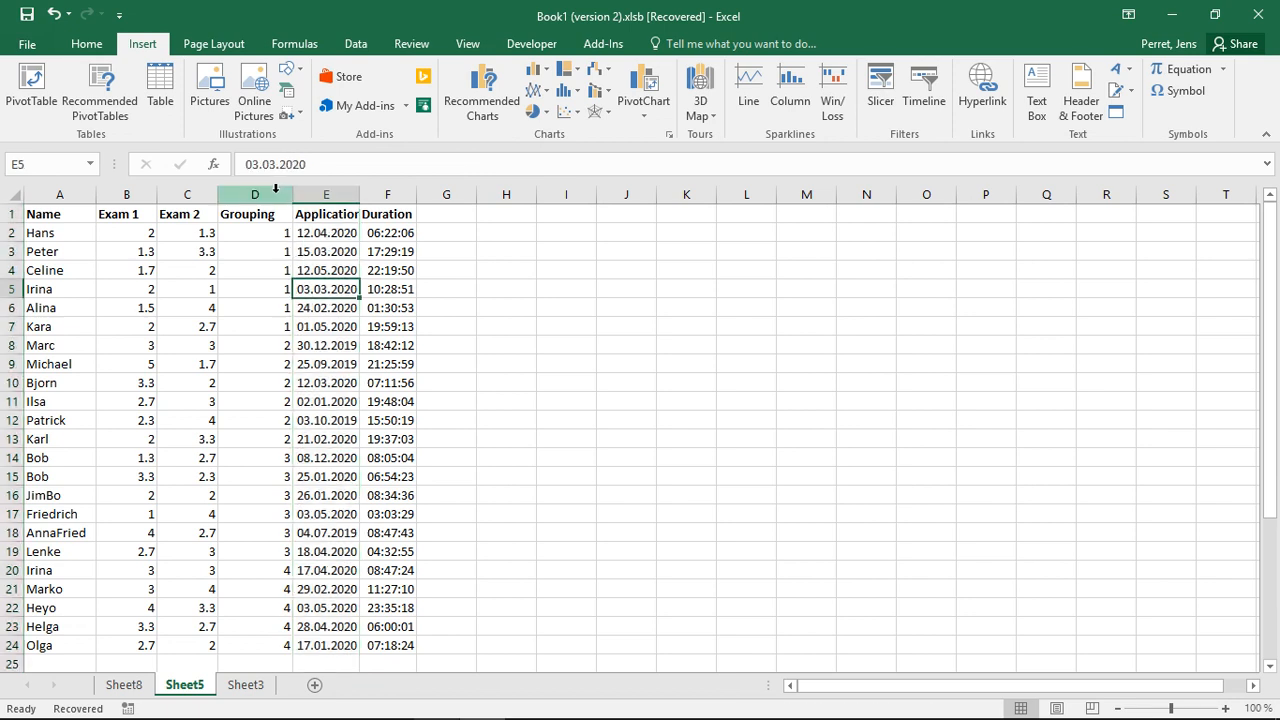
Step: Hide columns E and F, Application and Duration, together once more
{"action": "left_click_drag", "start_coordinate": [320, 194], "coordinate": [383, 190]}
{"action": "right_click", "coordinate": [381, 188]}
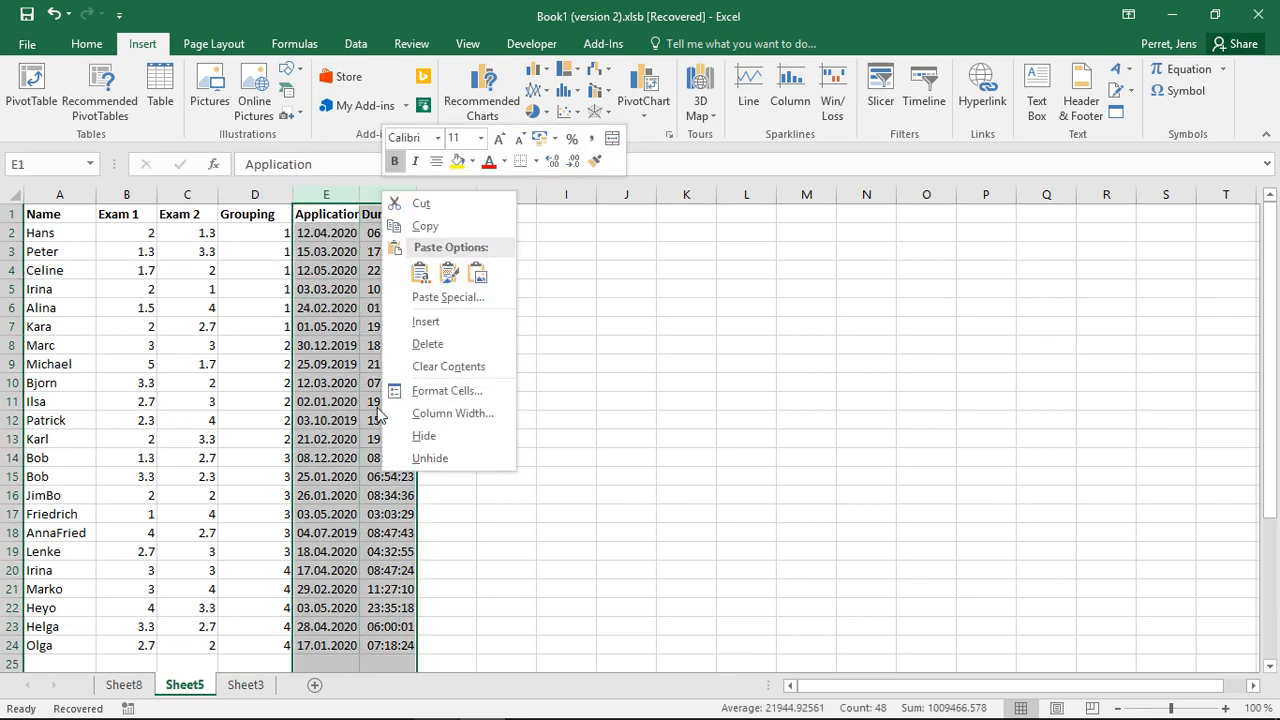
{"action": "left_click", "coordinate": [424, 438]}
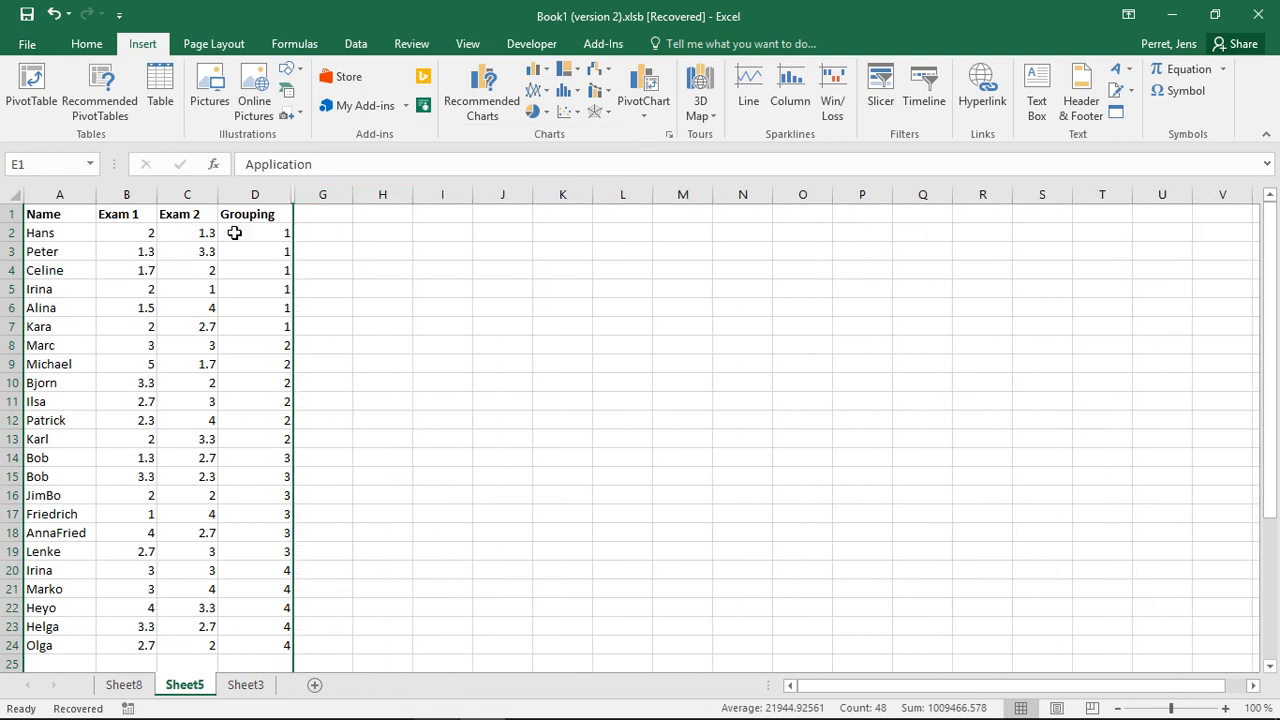
Step: Unhide columns E and F together by selecting the surrounding range from column C through column H
{"action": "left_click_drag", "start_coordinate": [200, 196], "coordinate": [398, 195]}
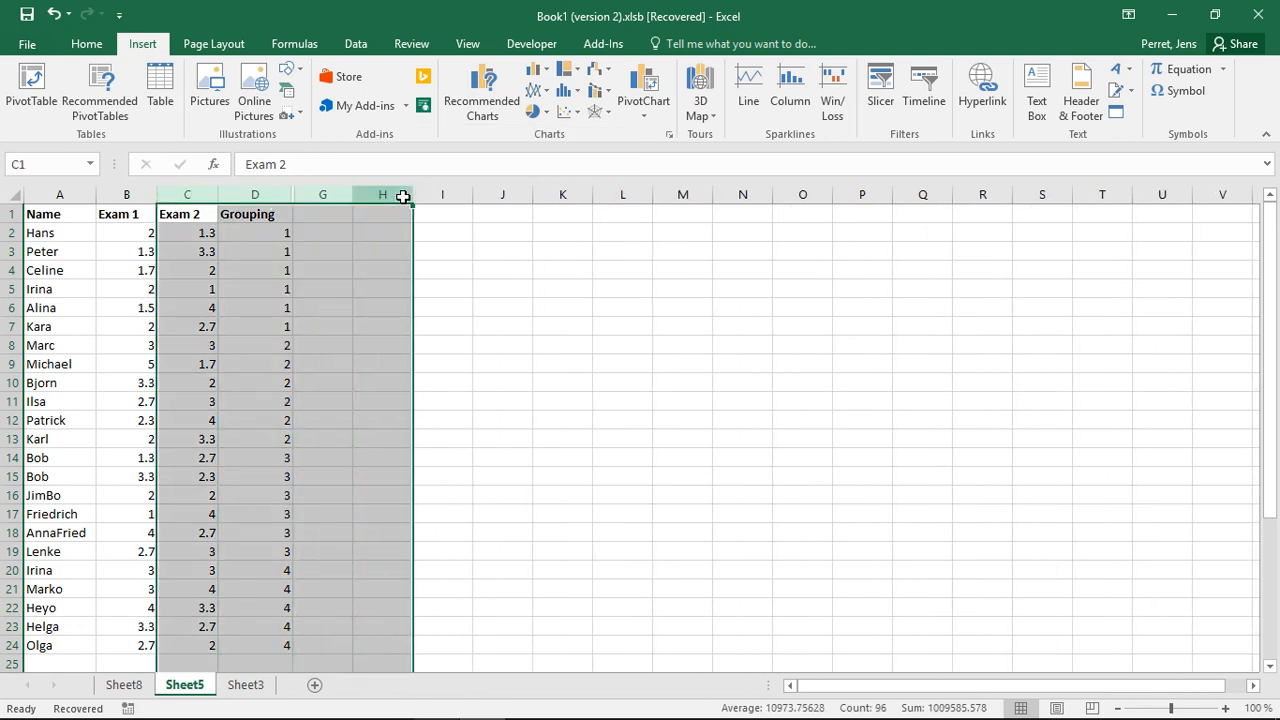
{"action": "right_click", "coordinate": [338, 195]}
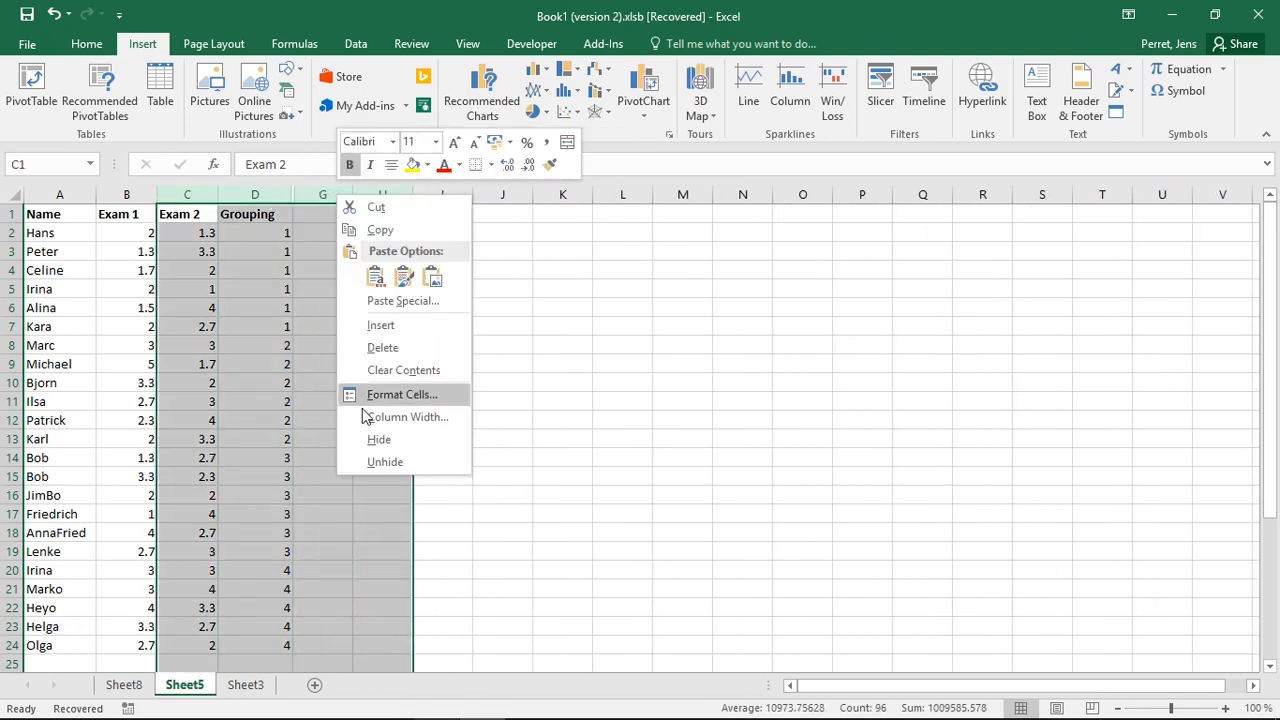
{"action": "left_click", "coordinate": [375, 461]}
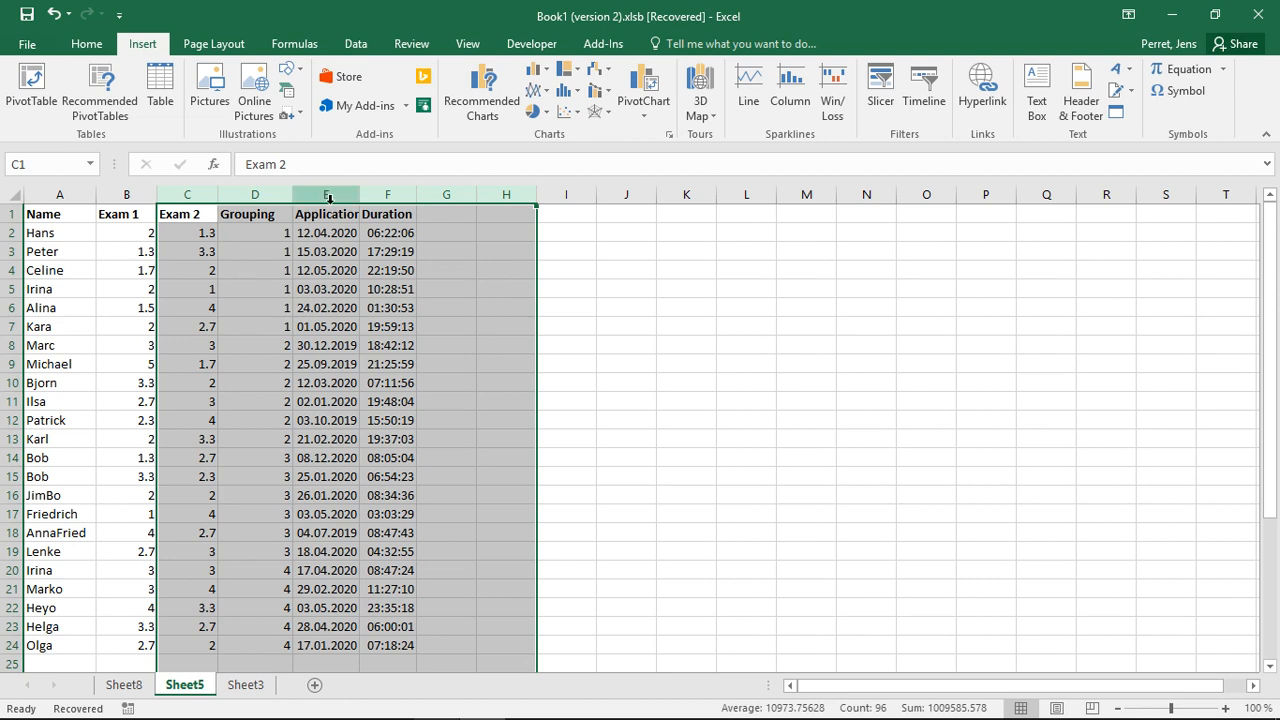
{"action": "left_click", "coordinate": [148, 292]}
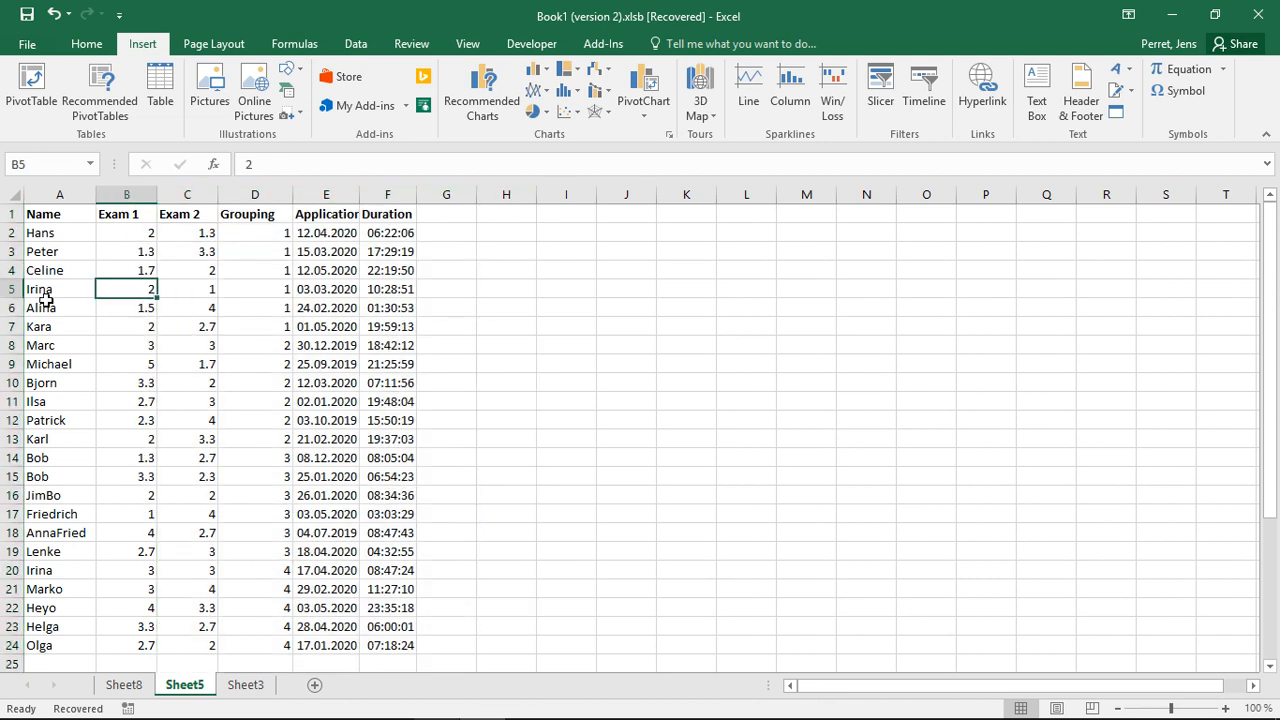
Step: Hide rows 5 to 7 of the exam table
{"action": "left_click_drag", "start_coordinate": [12, 289], "coordinate": [13, 318]}
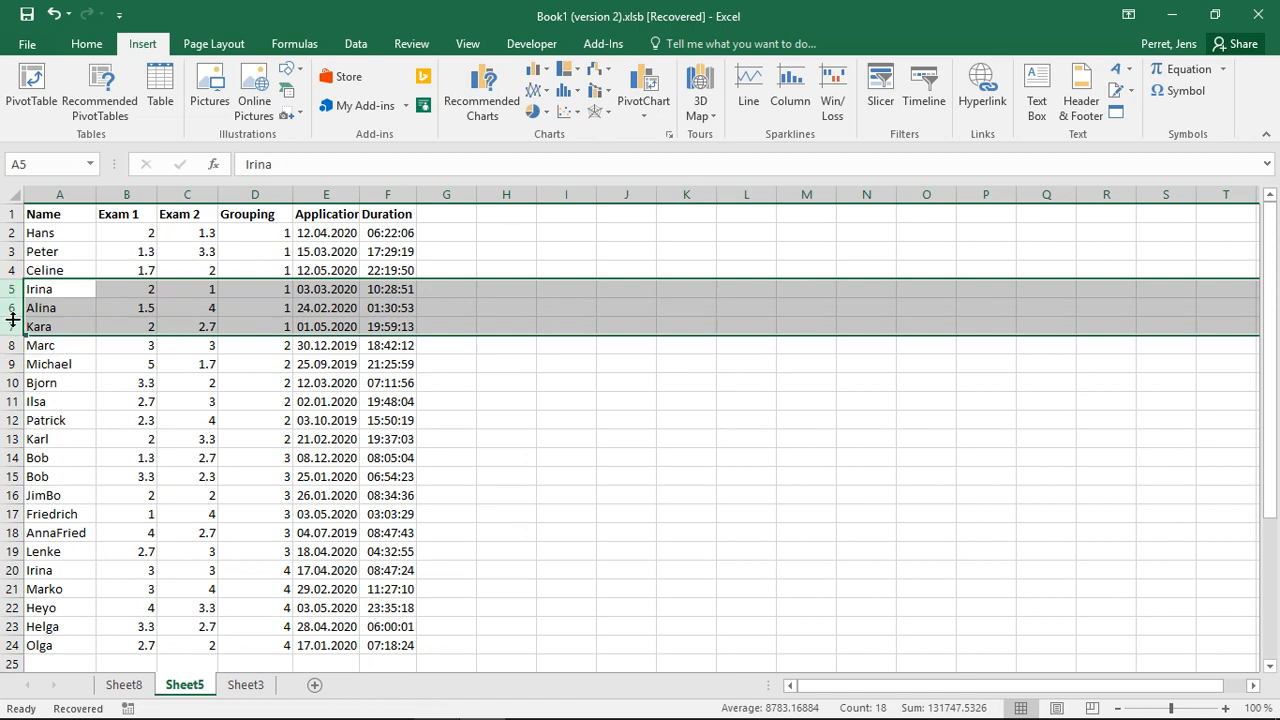
{"action": "right_click", "coordinate": [13, 318]}
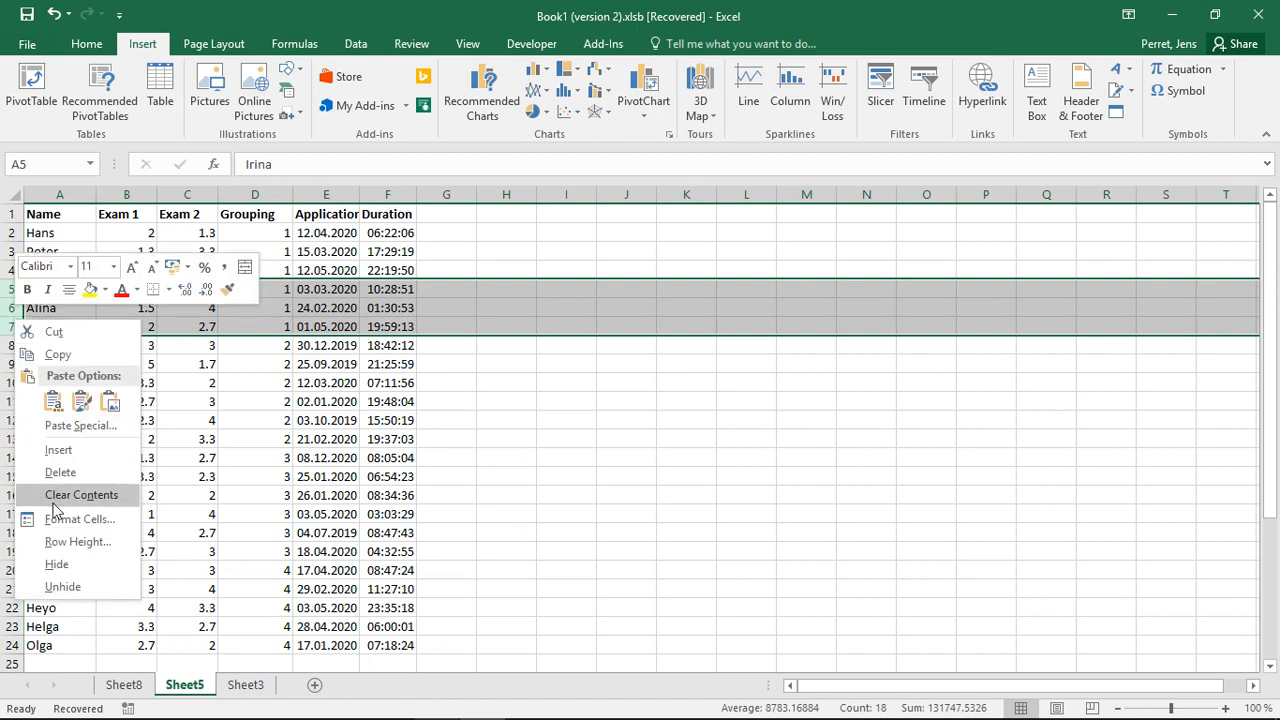
{"action": "left_click", "coordinate": [54, 565]}
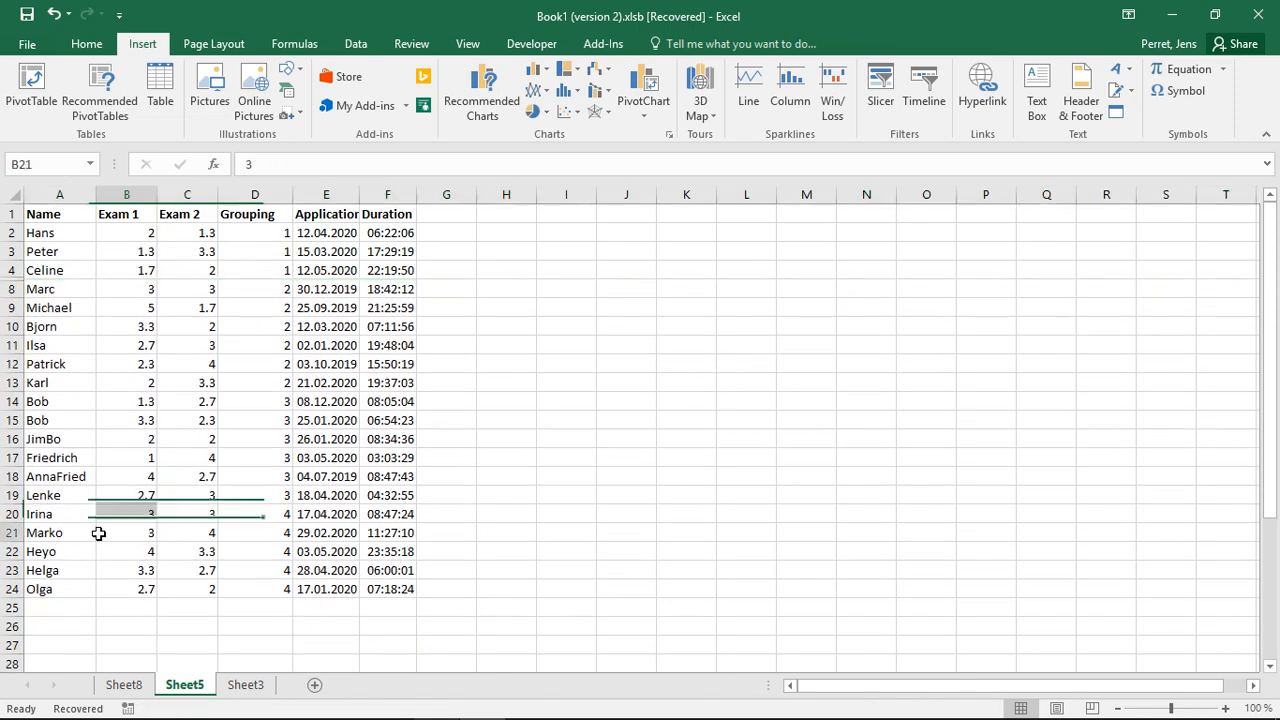
{"action": "left_click", "coordinate": [103, 532]}
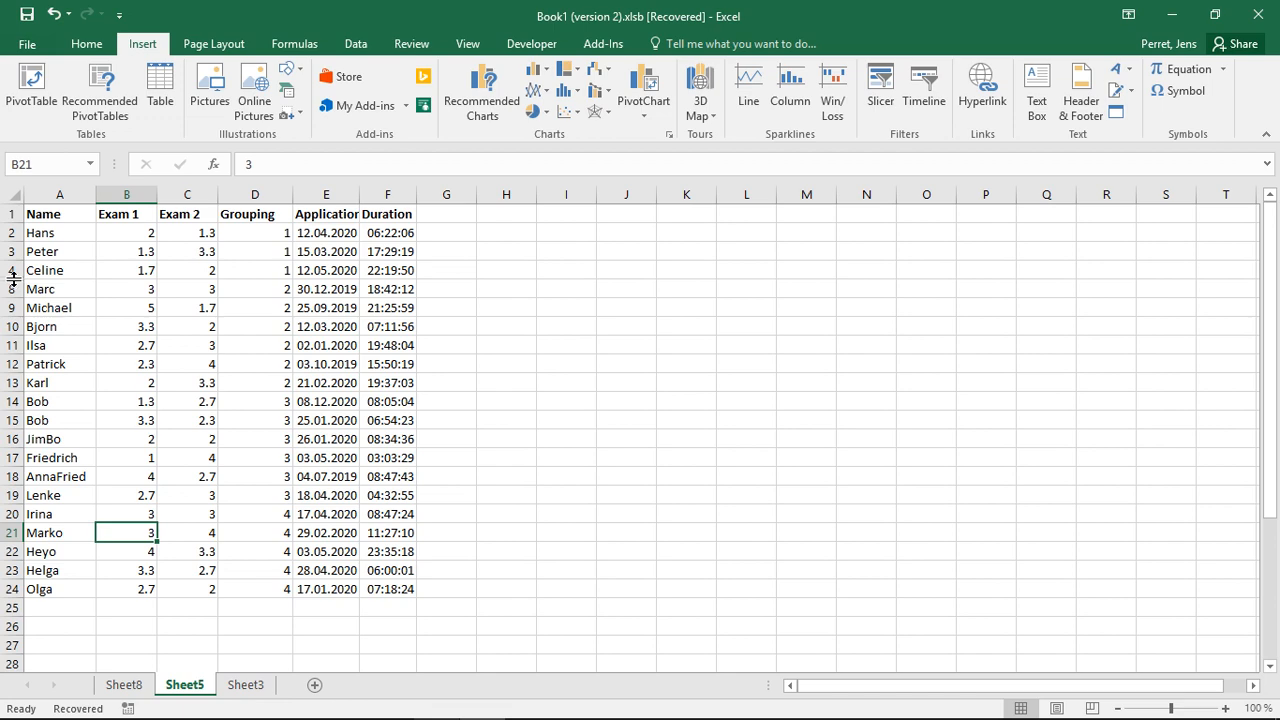
Step: Unhide row 7 from the boundary of the hidden rows below row 4
{"action": "right_click", "coordinate": [13, 281]}
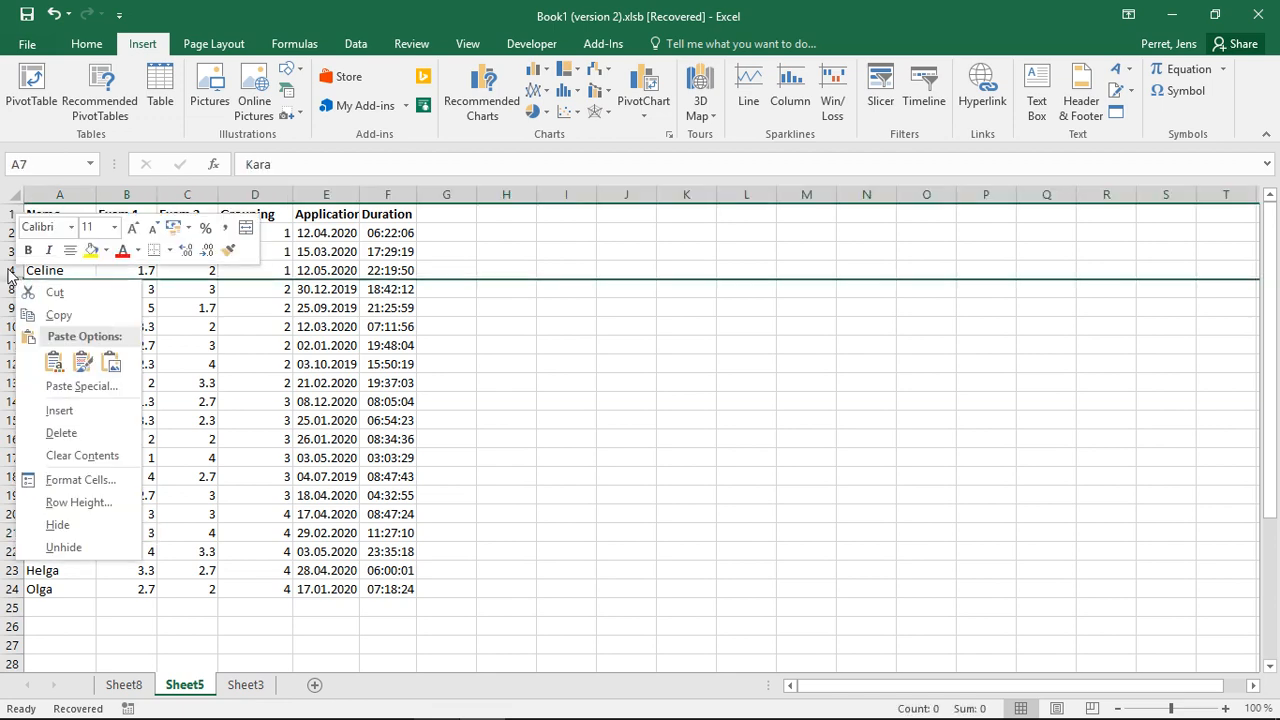
{"action": "left_click", "coordinate": [55, 547]}
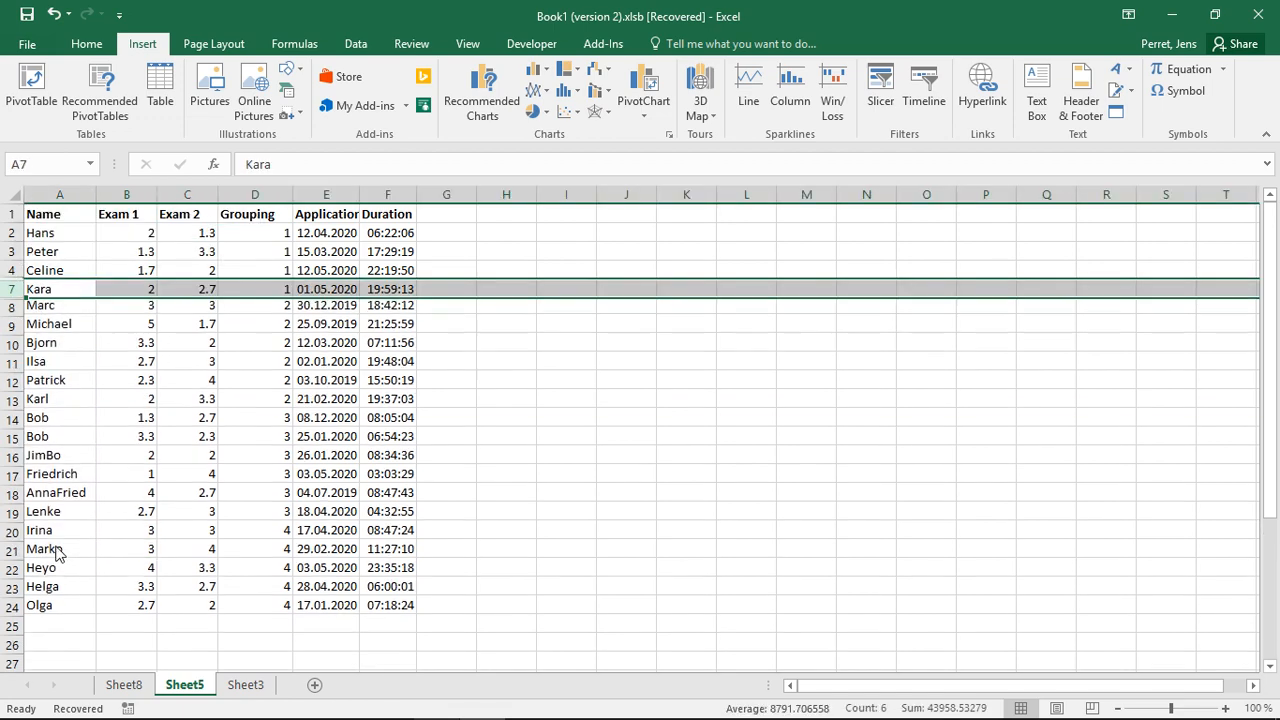
{"action": "left_click", "coordinate": [12, 276]}
{"action": "right_click", "coordinate": [14, 281]}
{"action": "left_click", "coordinate": [14, 274]}
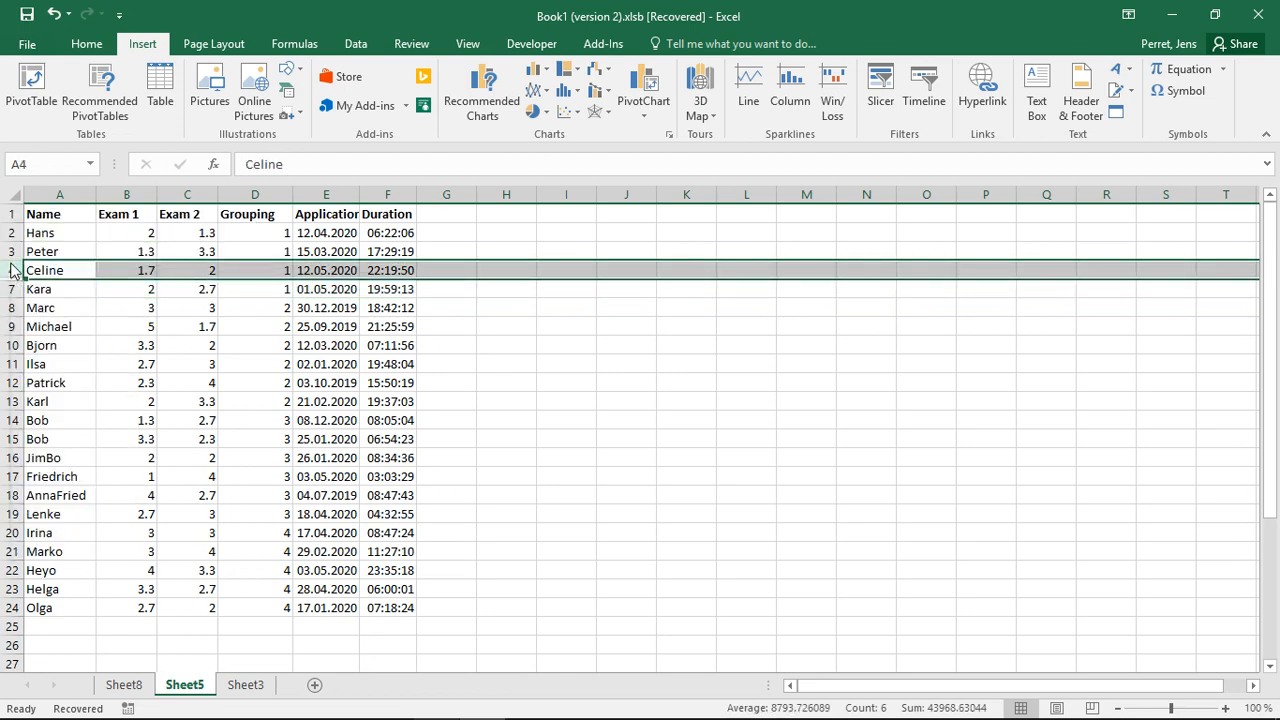
Step: Unhide the remaining hidden rows 5 and 6 by selecting the surrounding rows 3 through 8
{"action": "left_click", "coordinate": [12, 251]}
{"action": "left_click_drag", "start_coordinate": [12, 251], "coordinate": [12, 298]}
{"action": "right_click", "coordinate": [12, 298]}
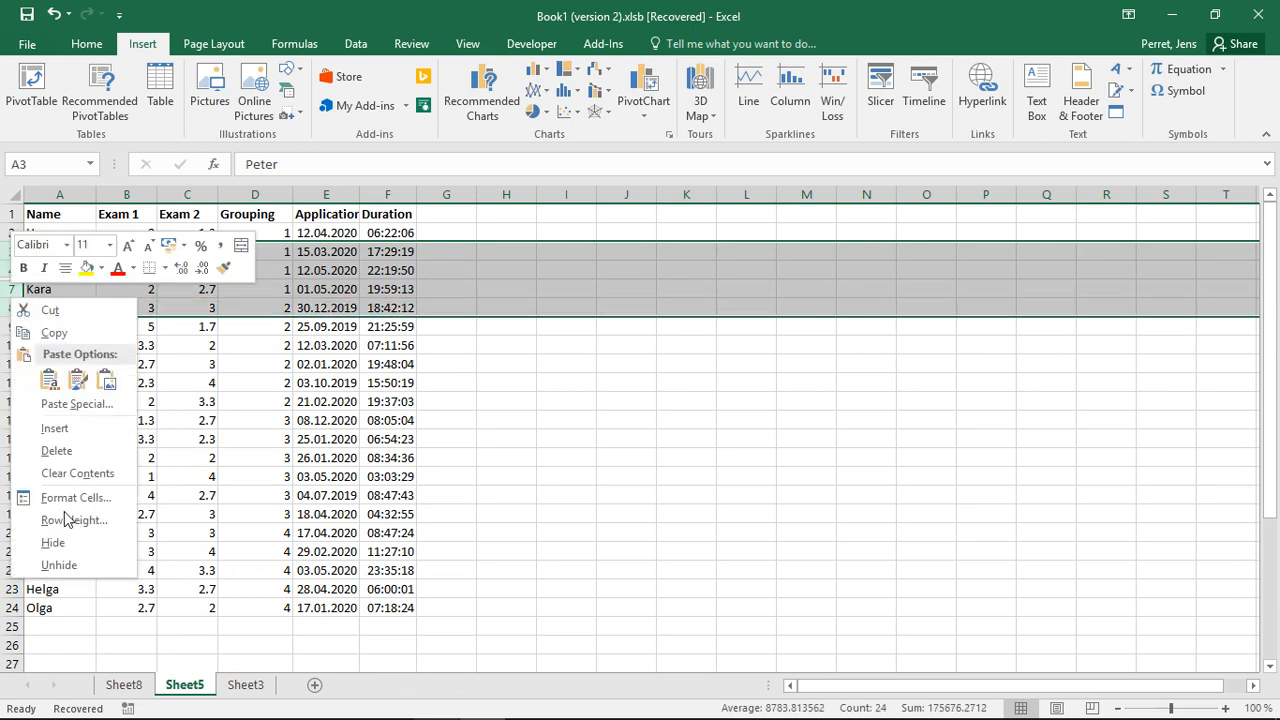
{"action": "left_click", "coordinate": [59, 566]}
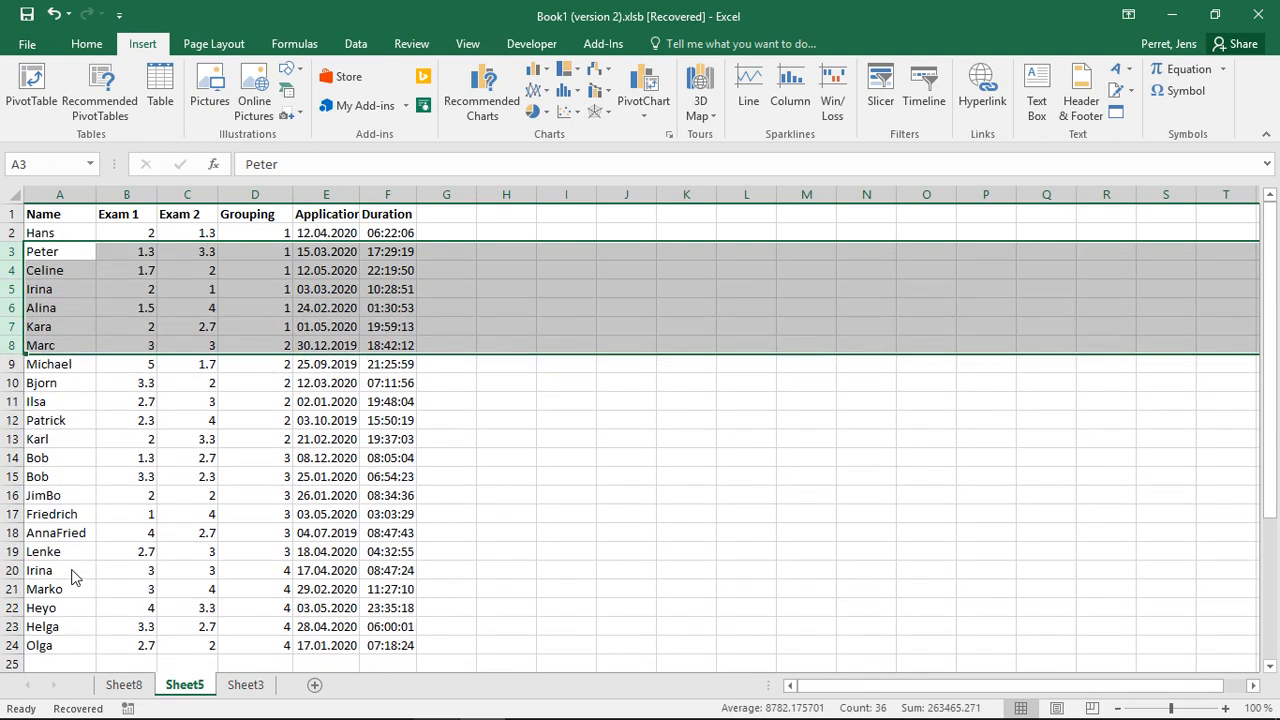
{"action": "left_click", "coordinate": [126, 455]}
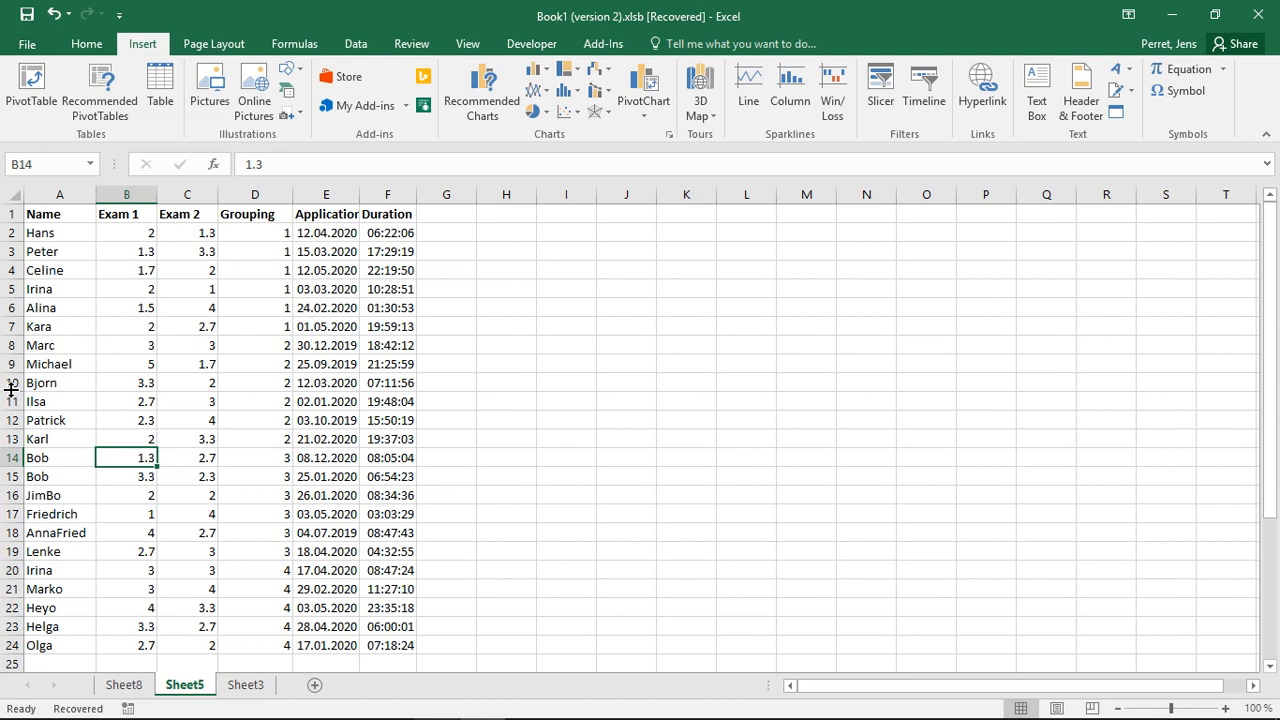
Step: Hide the Application column by setting its column width to 0
{"action": "left_click", "coordinate": [340, 188]}
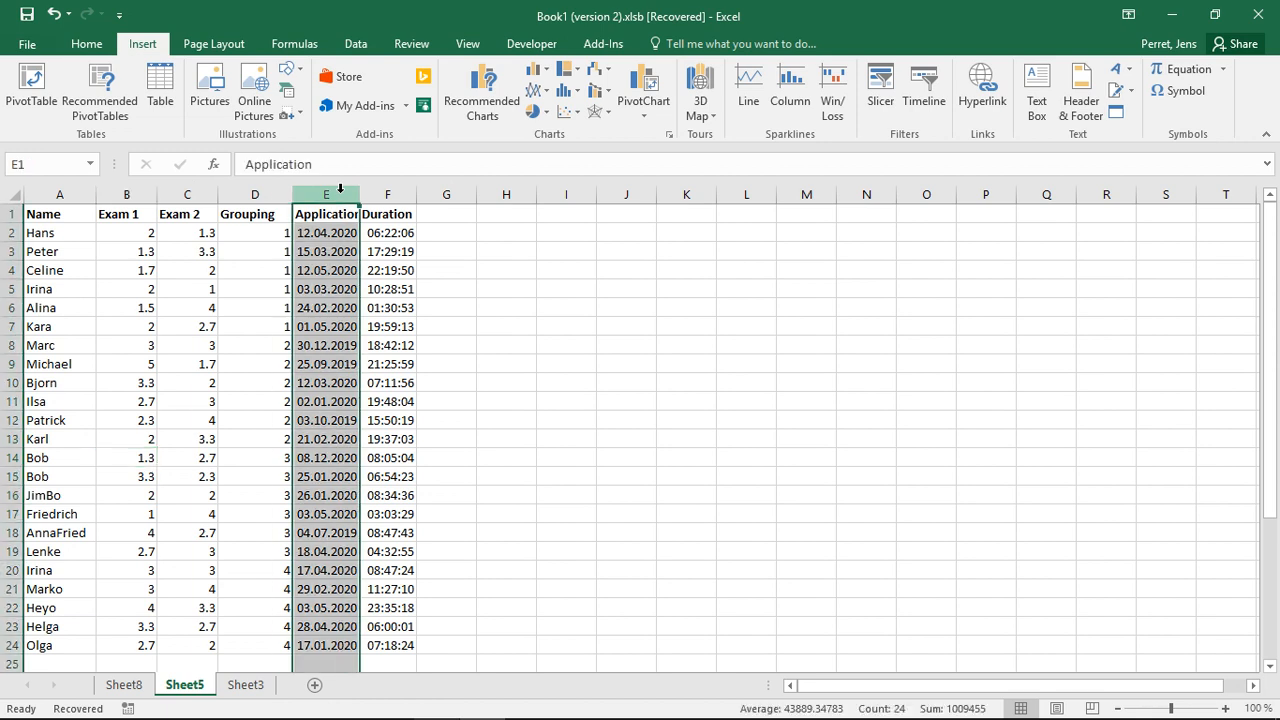
{"action": "right_click", "coordinate": [334, 196]}
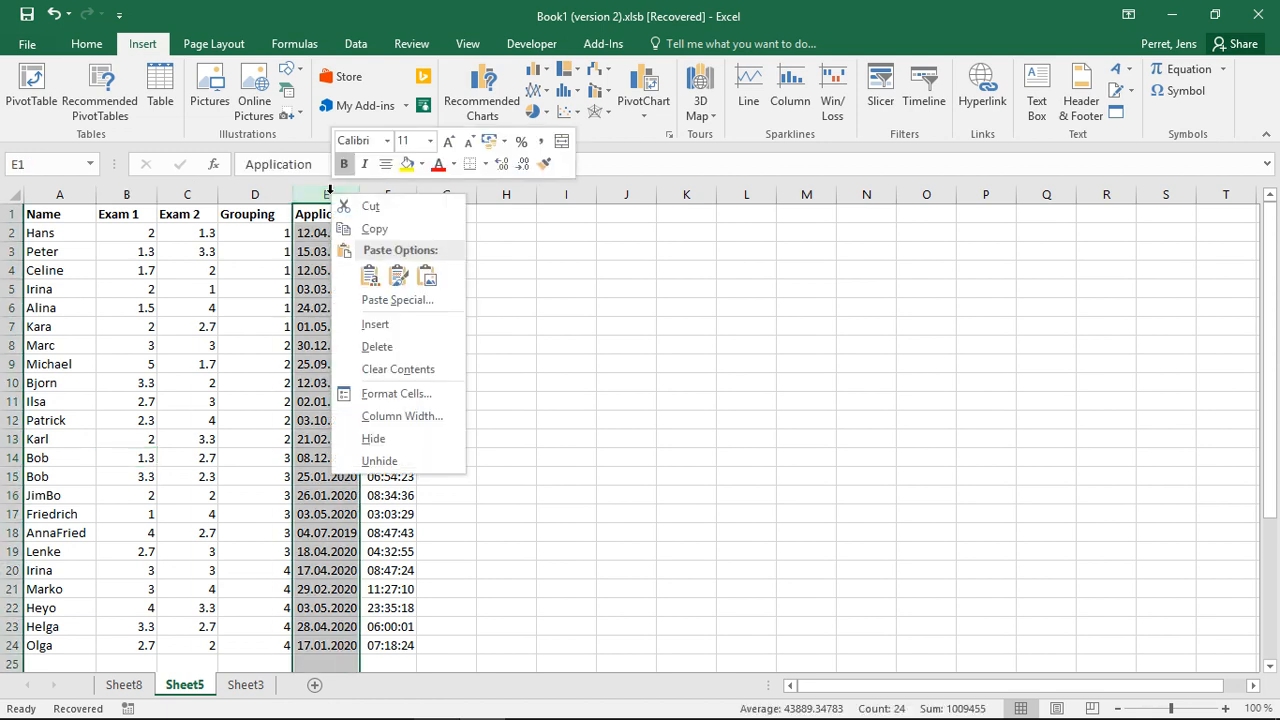
{"action": "left_click", "coordinate": [386, 420]}
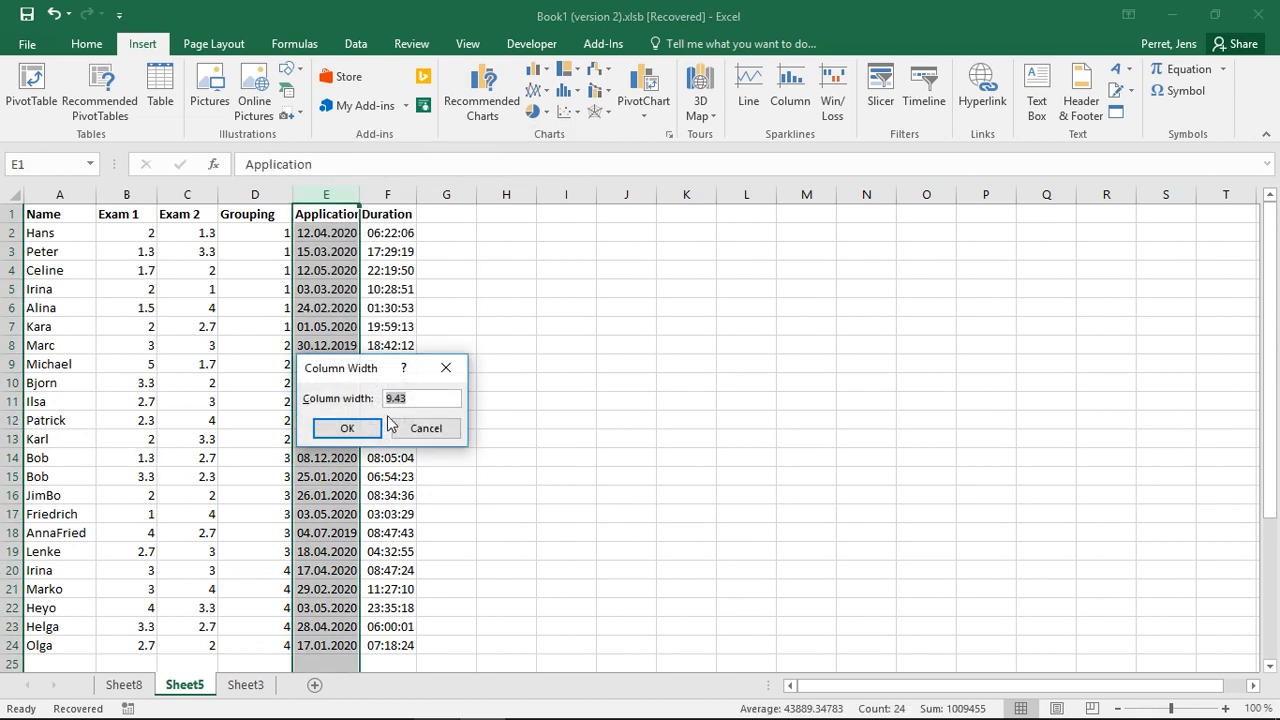
{"action": "type", "text": "0"}
{"action": "left_click", "coordinate": [345, 430]}
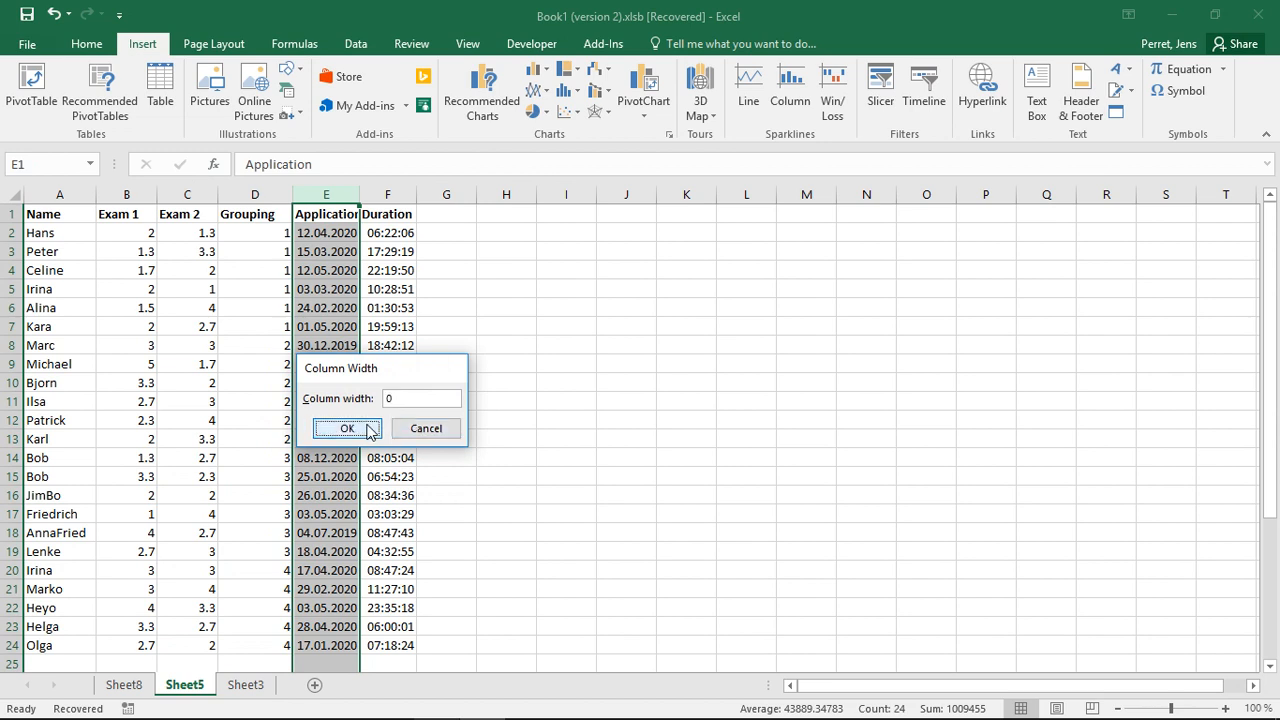
{"action": "left_click", "coordinate": [367, 426]}
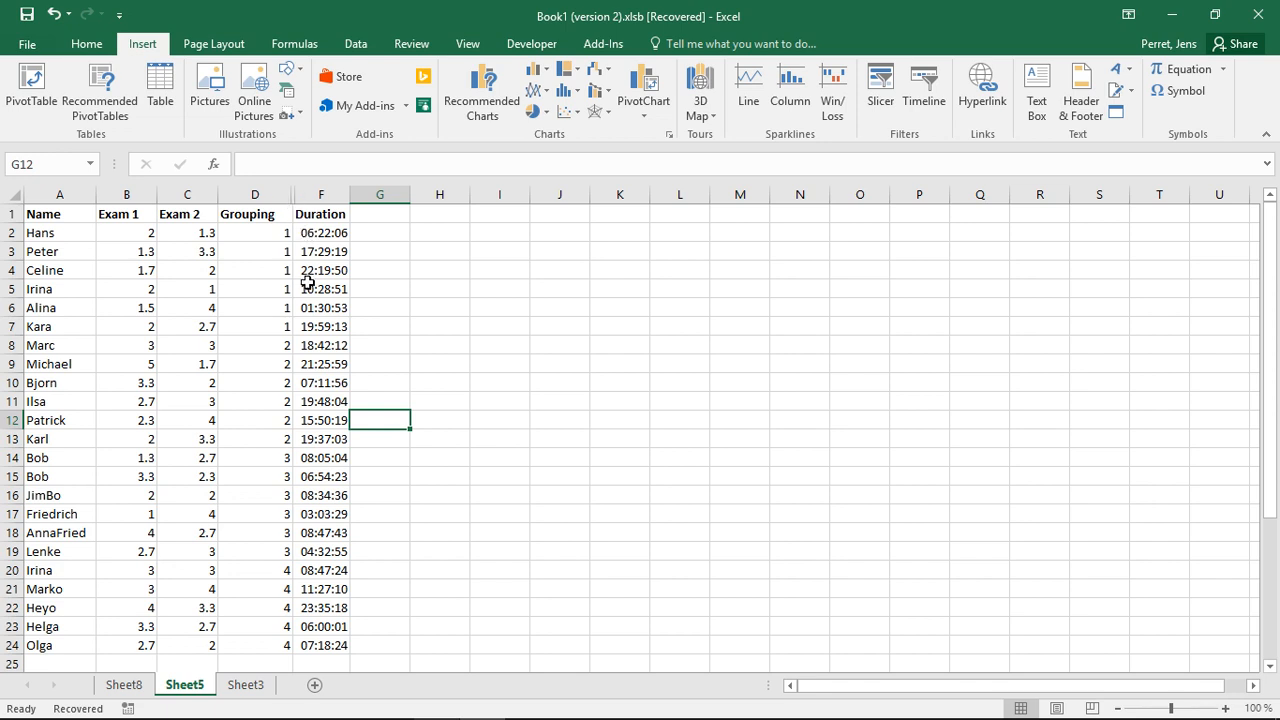
Step: Unhide the zero-width Application column by selecting the surrounding range from column D through column G
{"action": "left_click_drag", "start_coordinate": [258, 194], "coordinate": [385, 190]}
{"action": "right_click", "coordinate": [385, 190]}
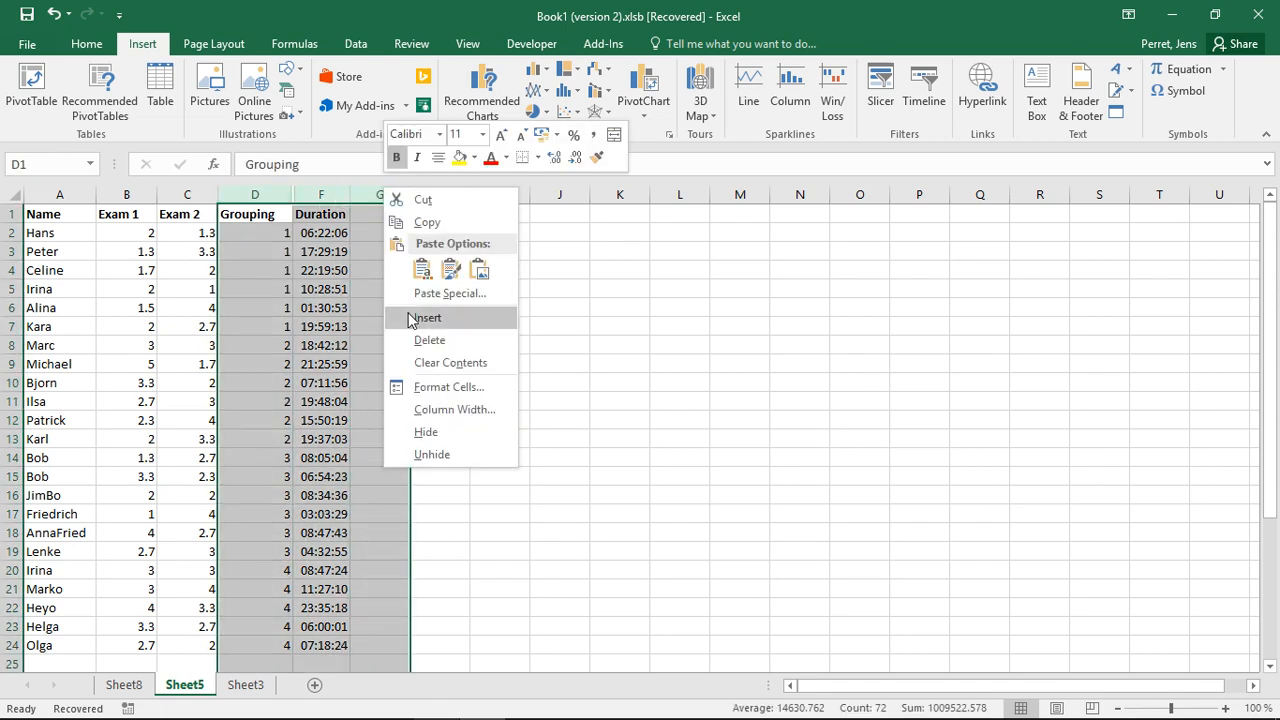
{"action": "left_click", "coordinate": [418, 454]}
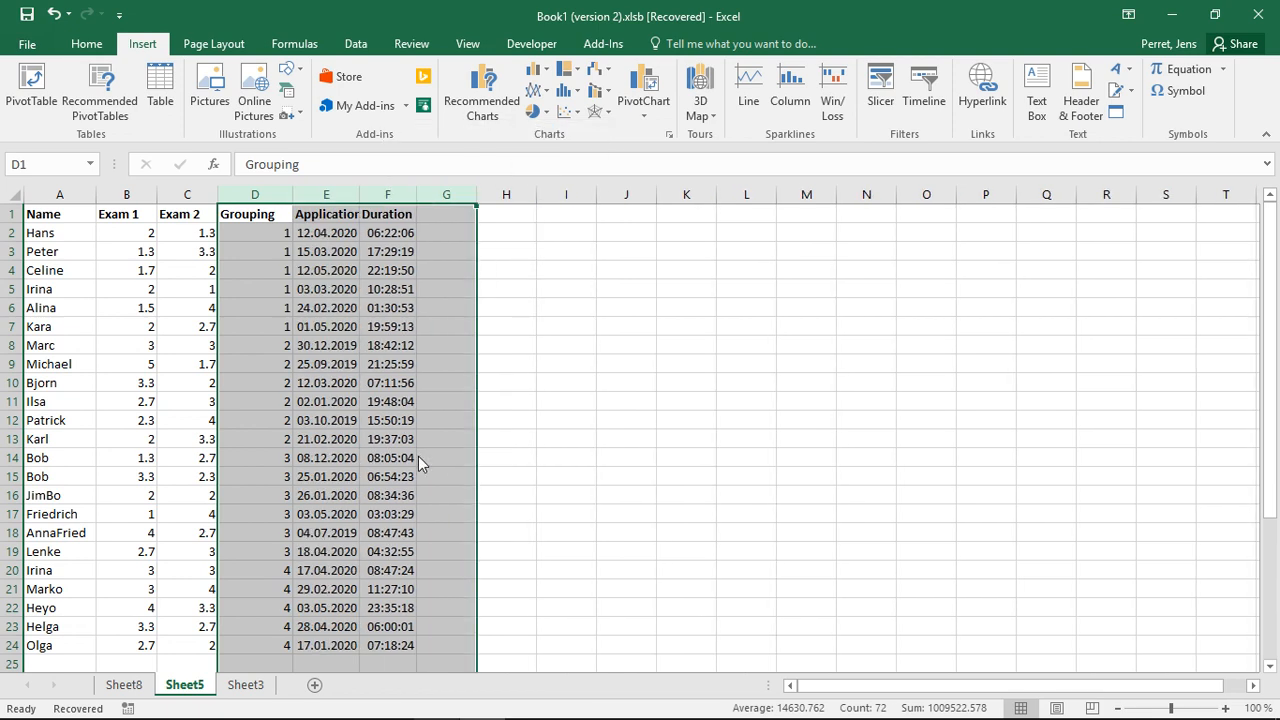
{"action": "left_click", "coordinate": [349, 251]}
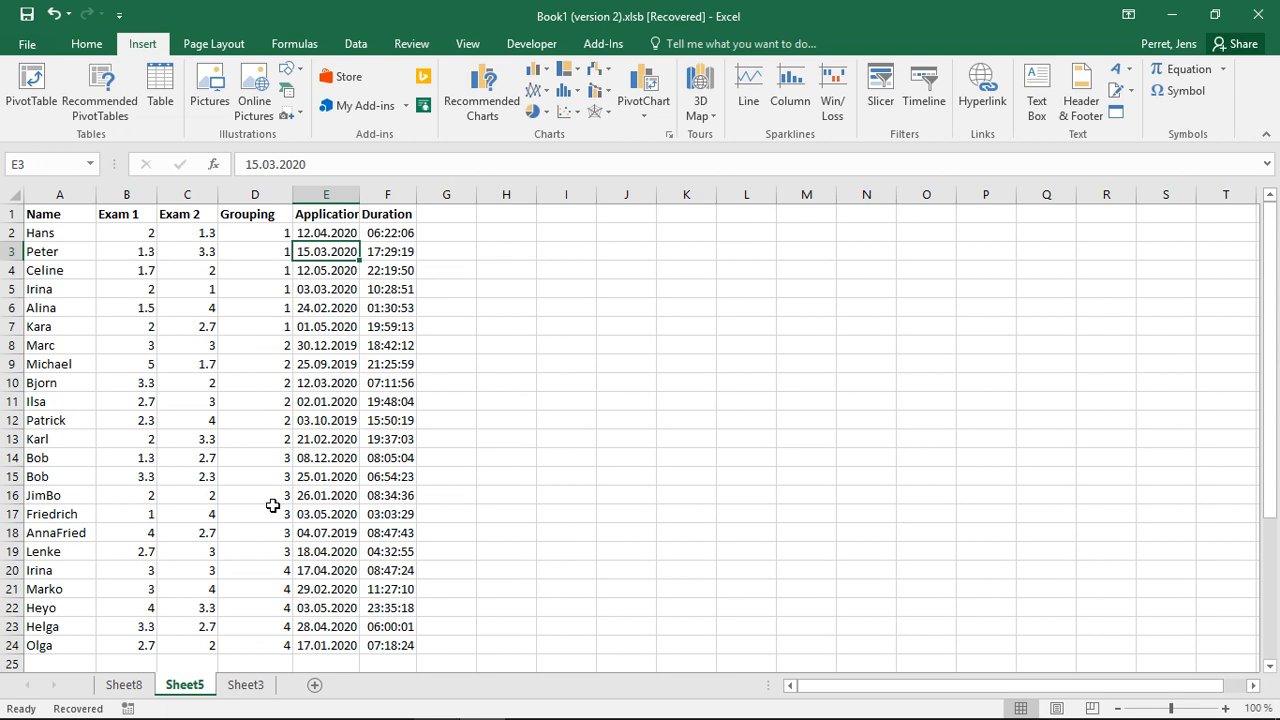
Step: Hide the Sheet3 worksheet
{"action": "left_click", "coordinate": [244, 685]}
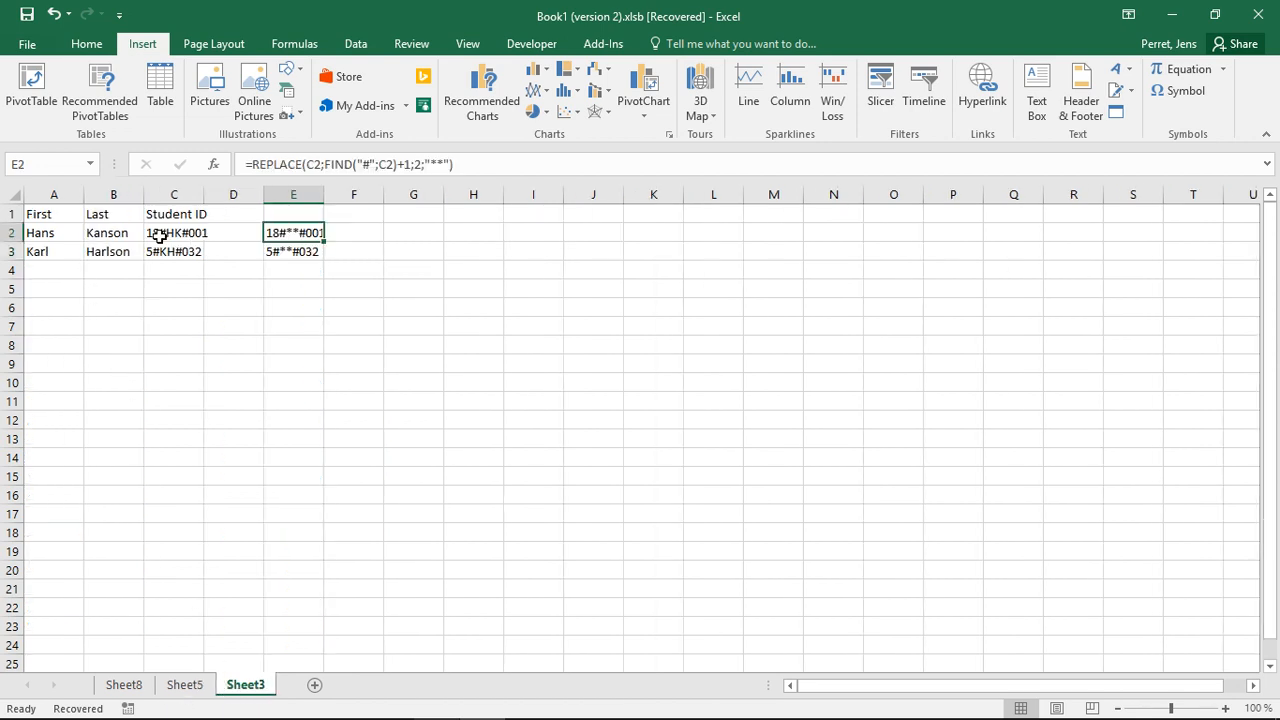
{"action": "right_click", "coordinate": [240, 686]}
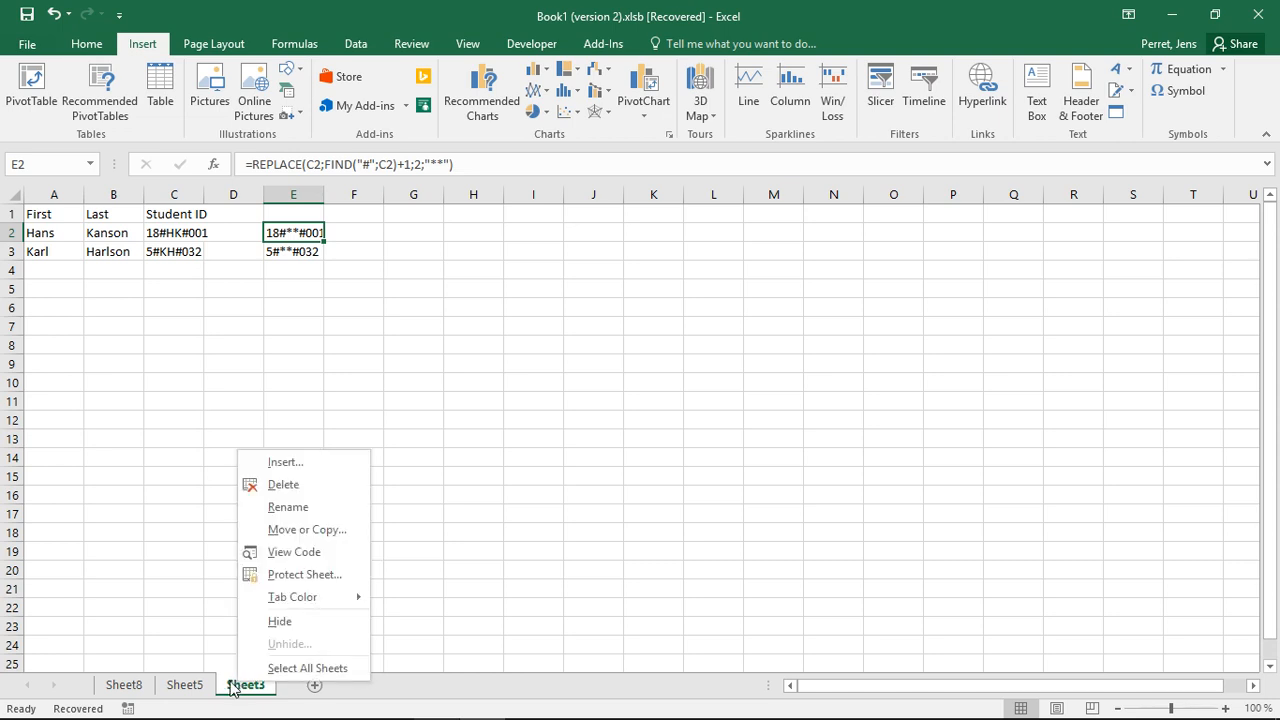
{"action": "left_click", "coordinate": [257, 632]}
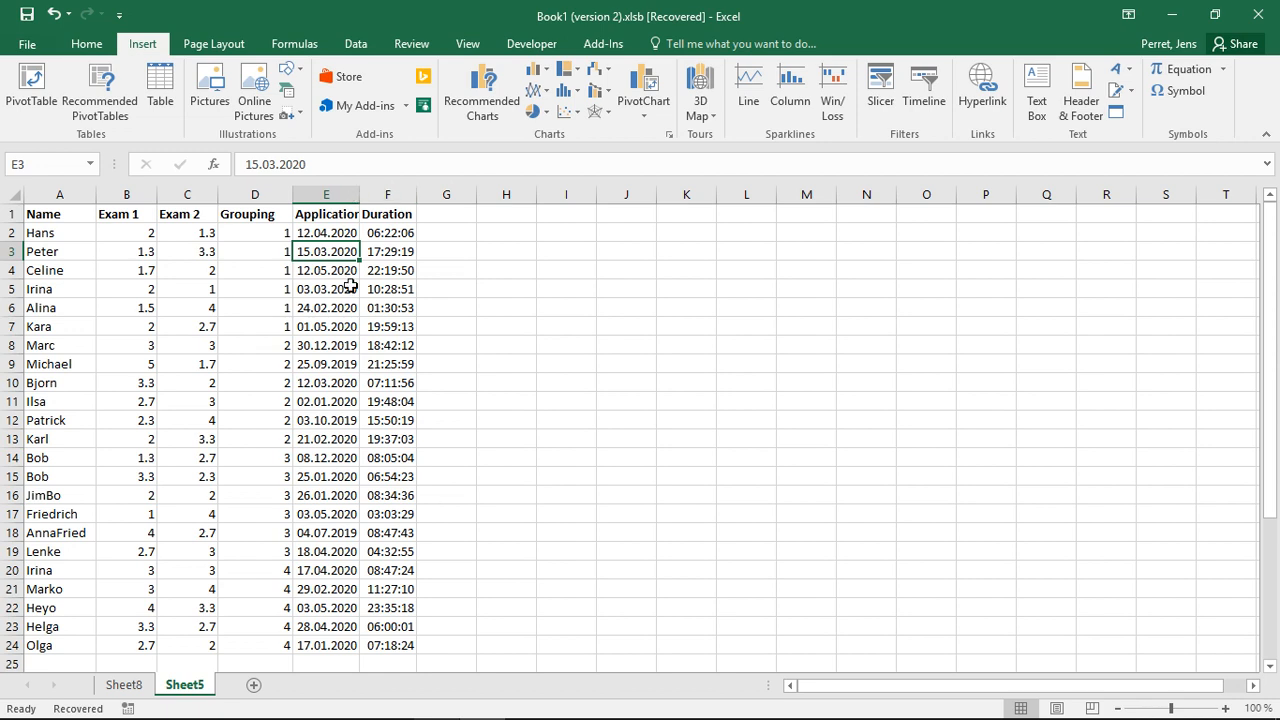
Step: Unhide the Sheet3 worksheet
{"action": "left_click", "coordinate": [222, 470]}
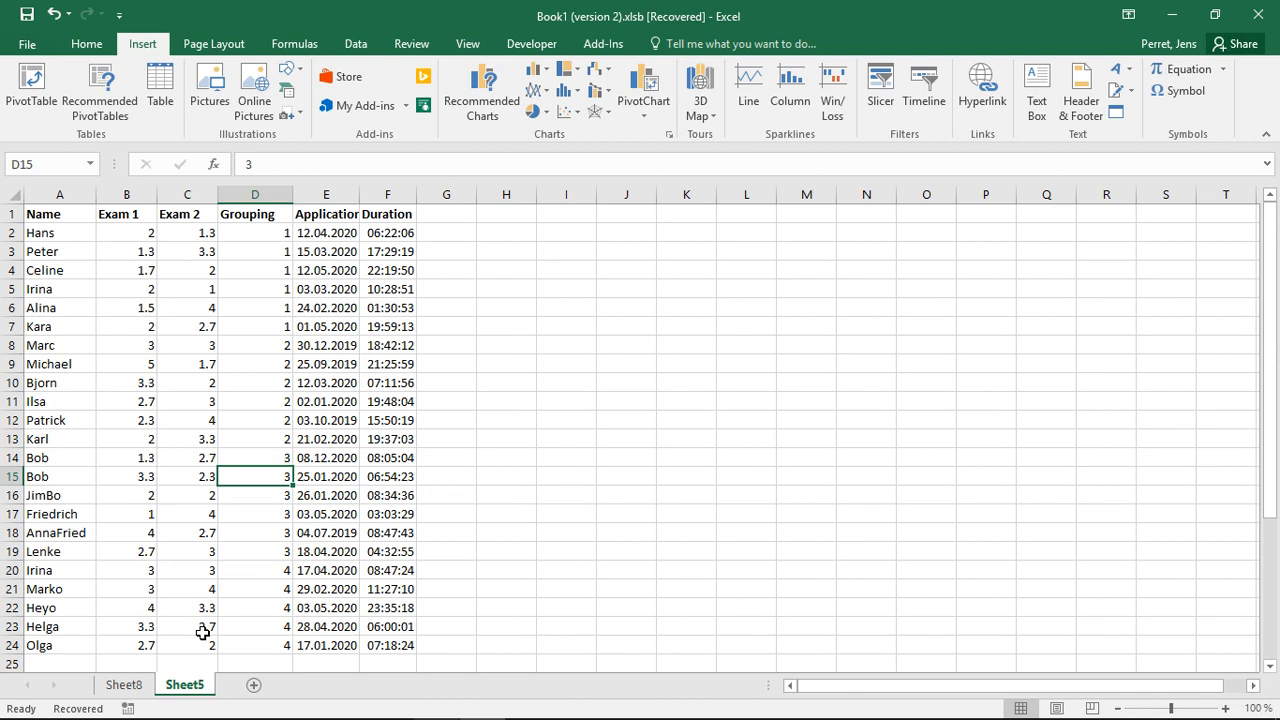
{"action": "right_click", "coordinate": [214, 686]}
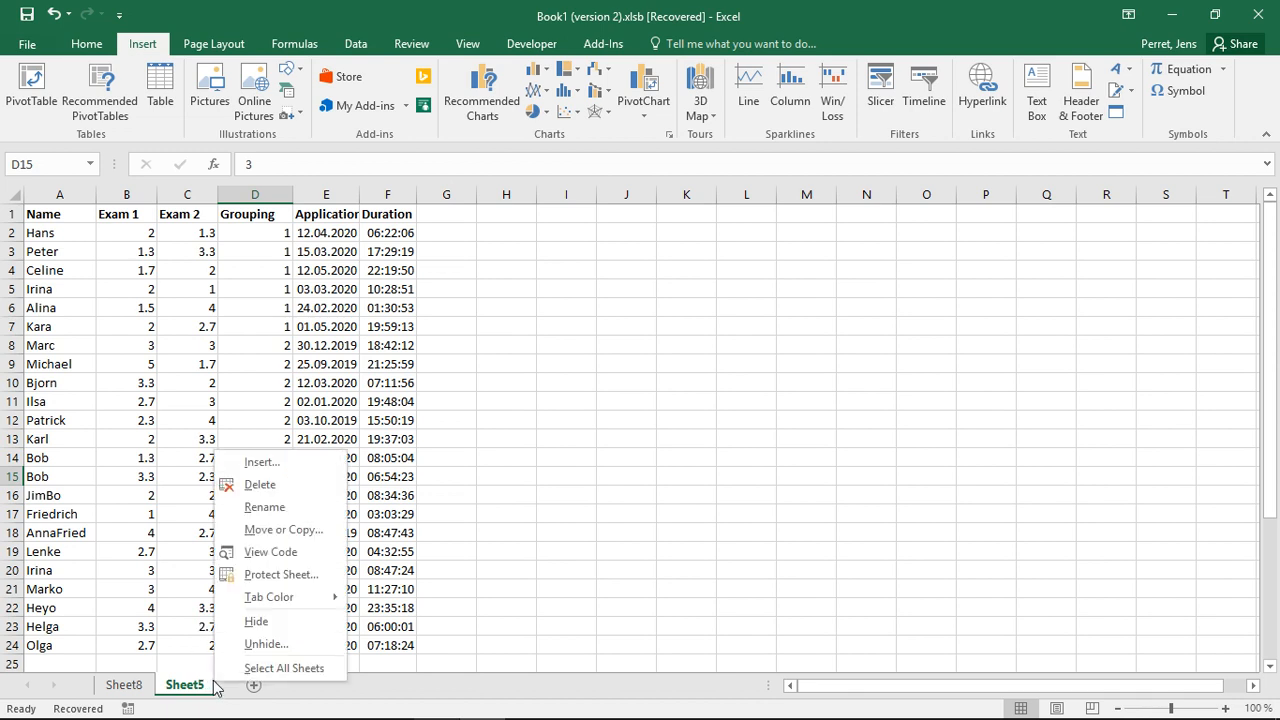
{"action": "left_click", "coordinate": [251, 646]}
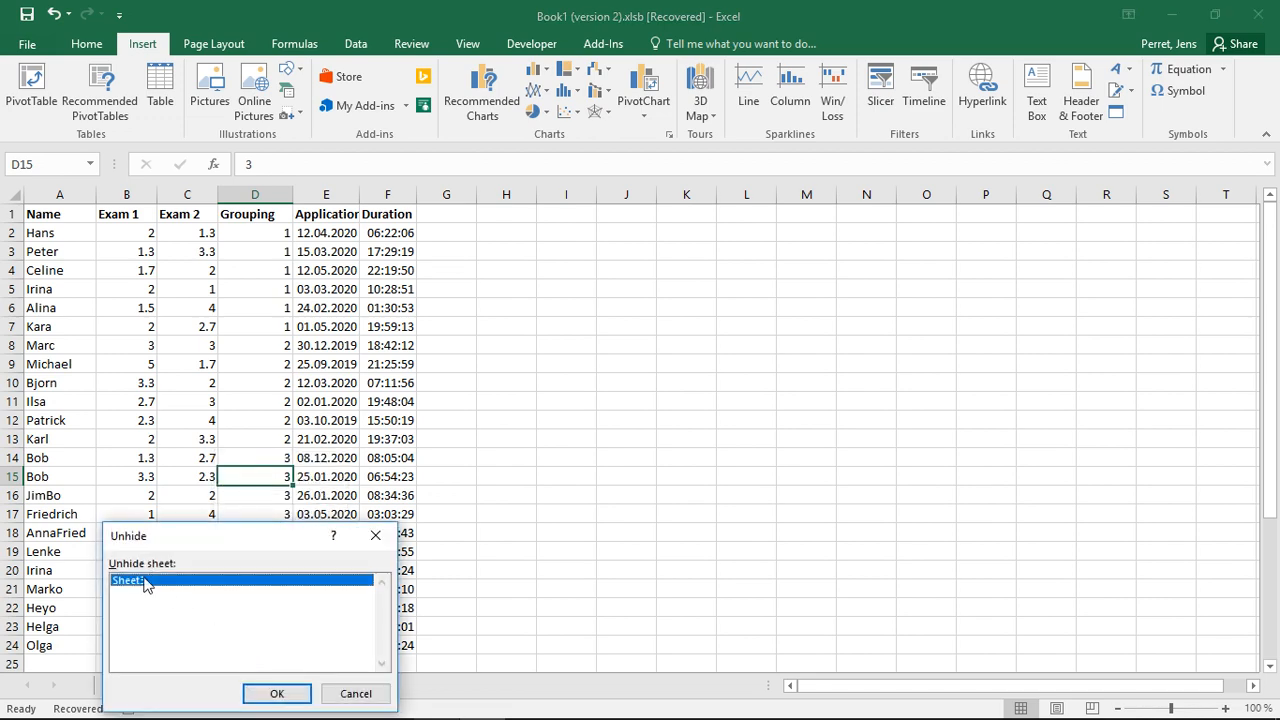
{"action": "left_click", "coordinate": [276, 693]}
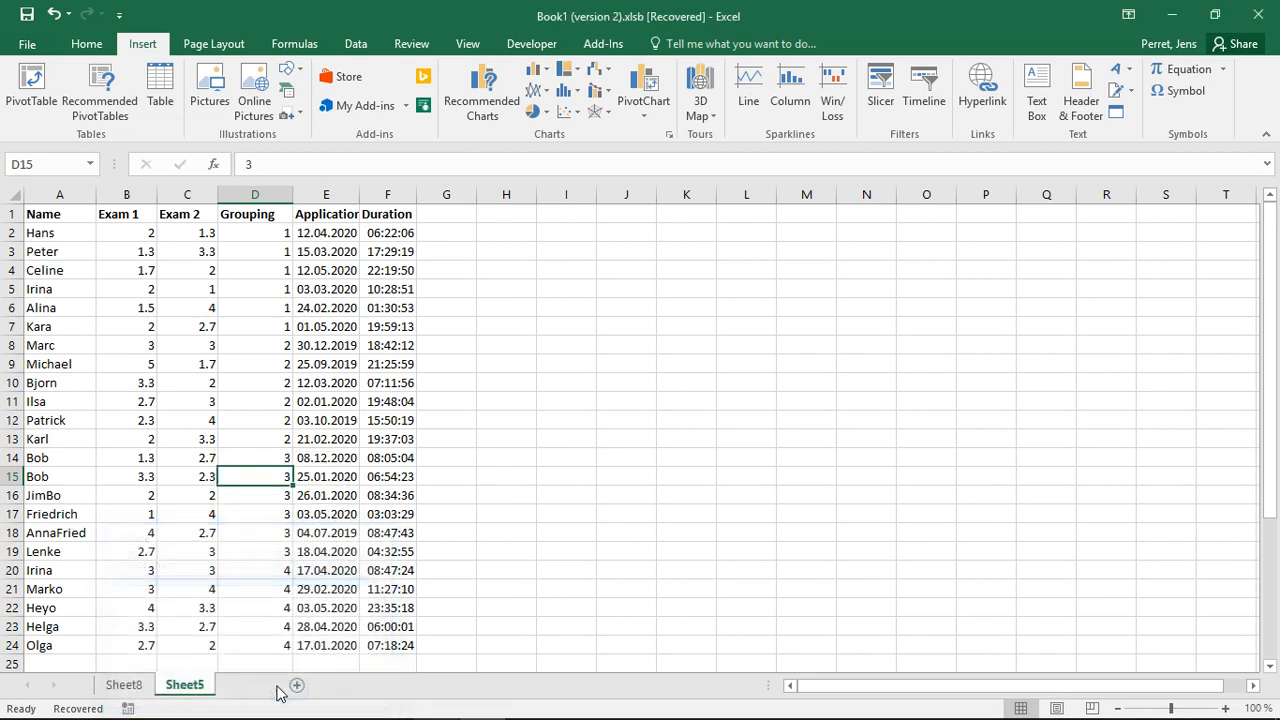
Step: Compare the contents of Sheet5 and Sheet3 and check whether the Unhide option is available for Sheet5
{"action": "left_click", "coordinate": [190, 686]}
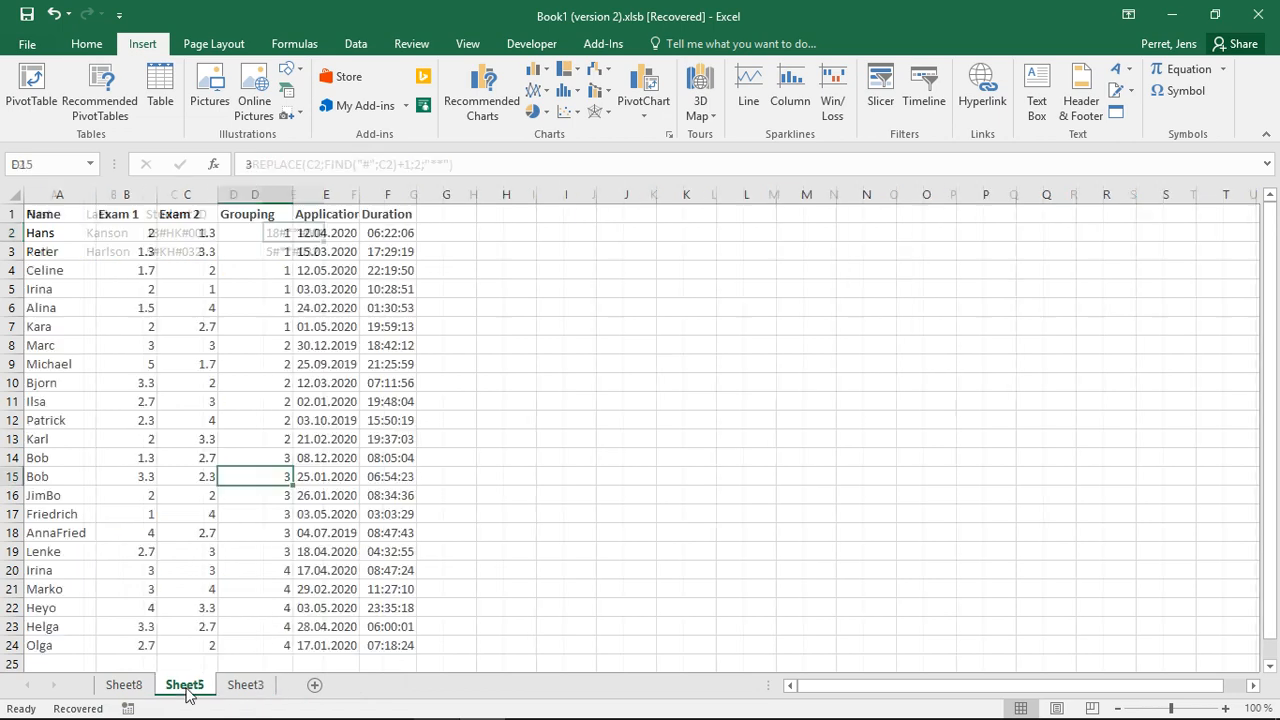
{"action": "left_click", "coordinate": [228, 690]}
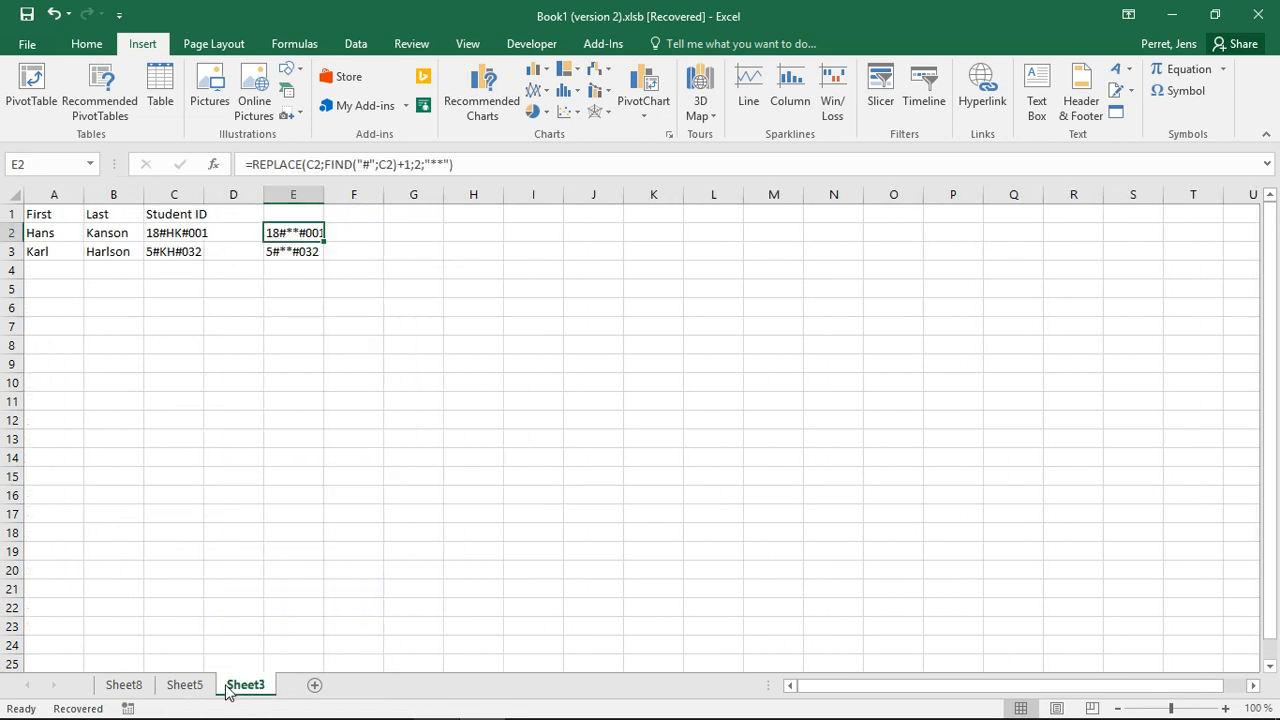
{"action": "left_click", "coordinate": [185, 686]}
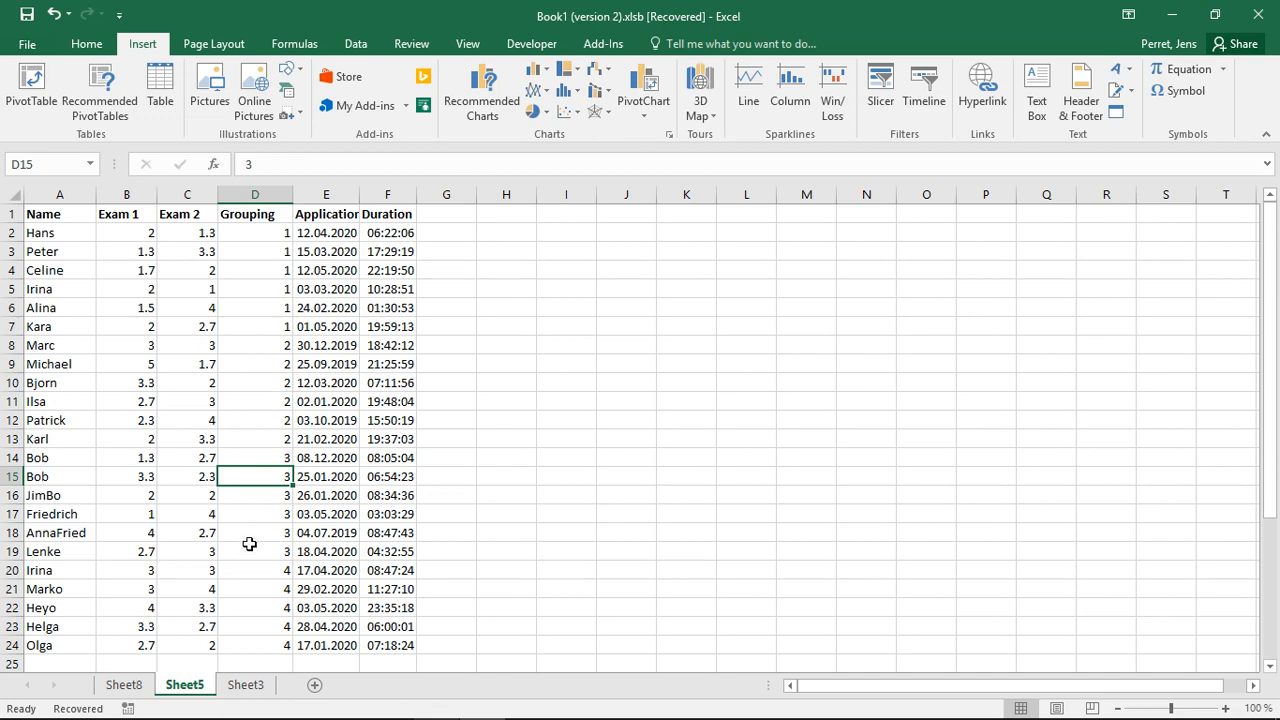
{"action": "left_click", "coordinate": [247, 685]}
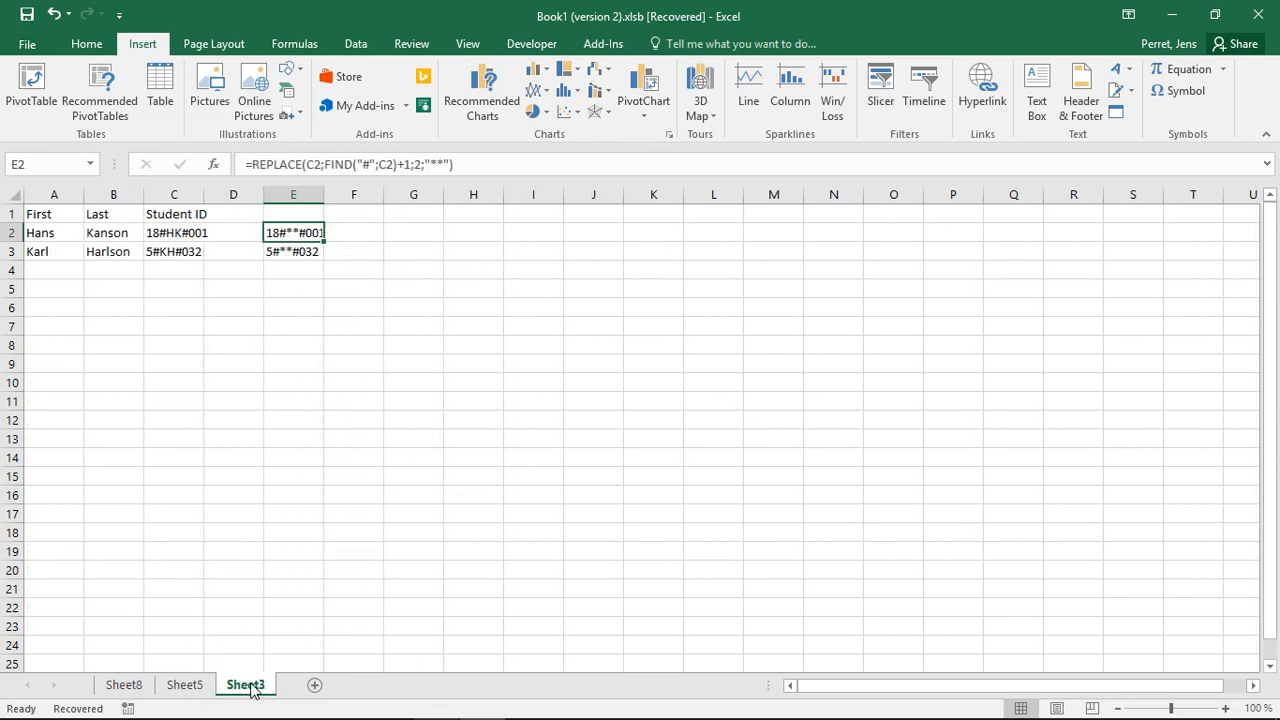
{"action": "right_click", "coordinate": [197, 690]}
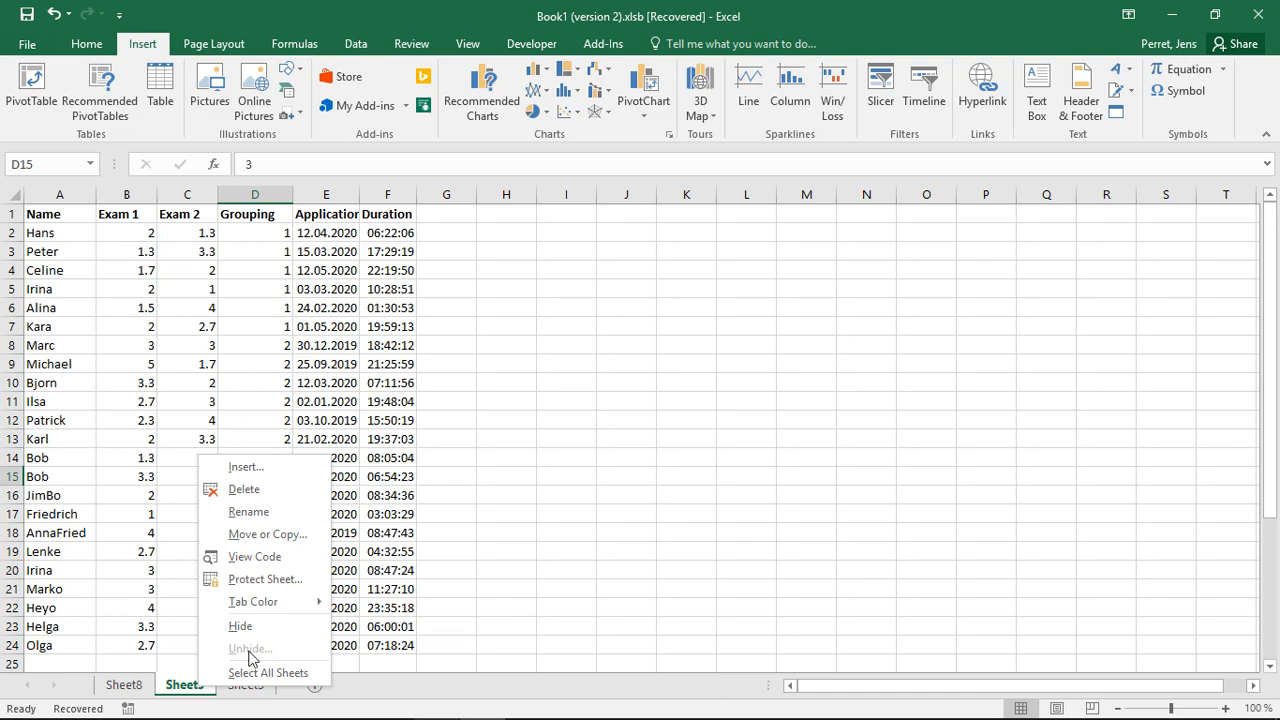
{"action": "left_click", "coordinate": [258, 695]}
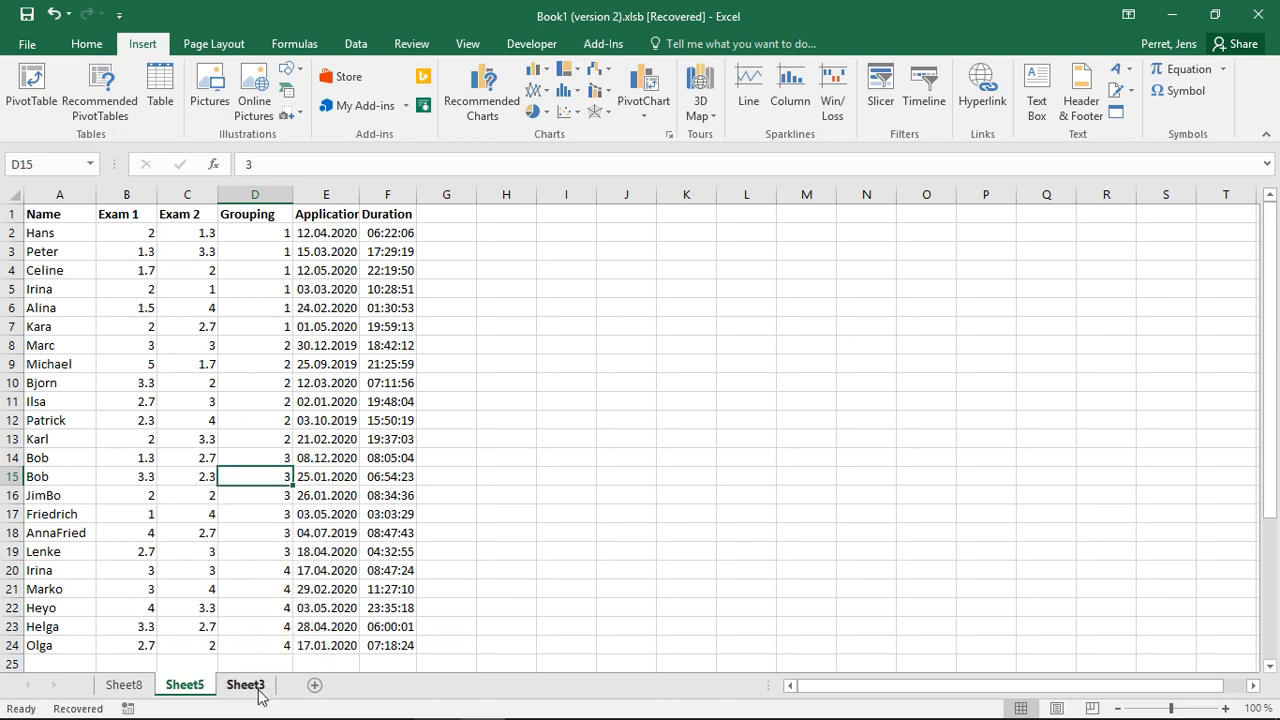
Step: Set Sheet3's Visible property to 2 - xlSheetVeryHidden in the Visual Basic editor
{"action": "left_click", "coordinate": [250, 687]}
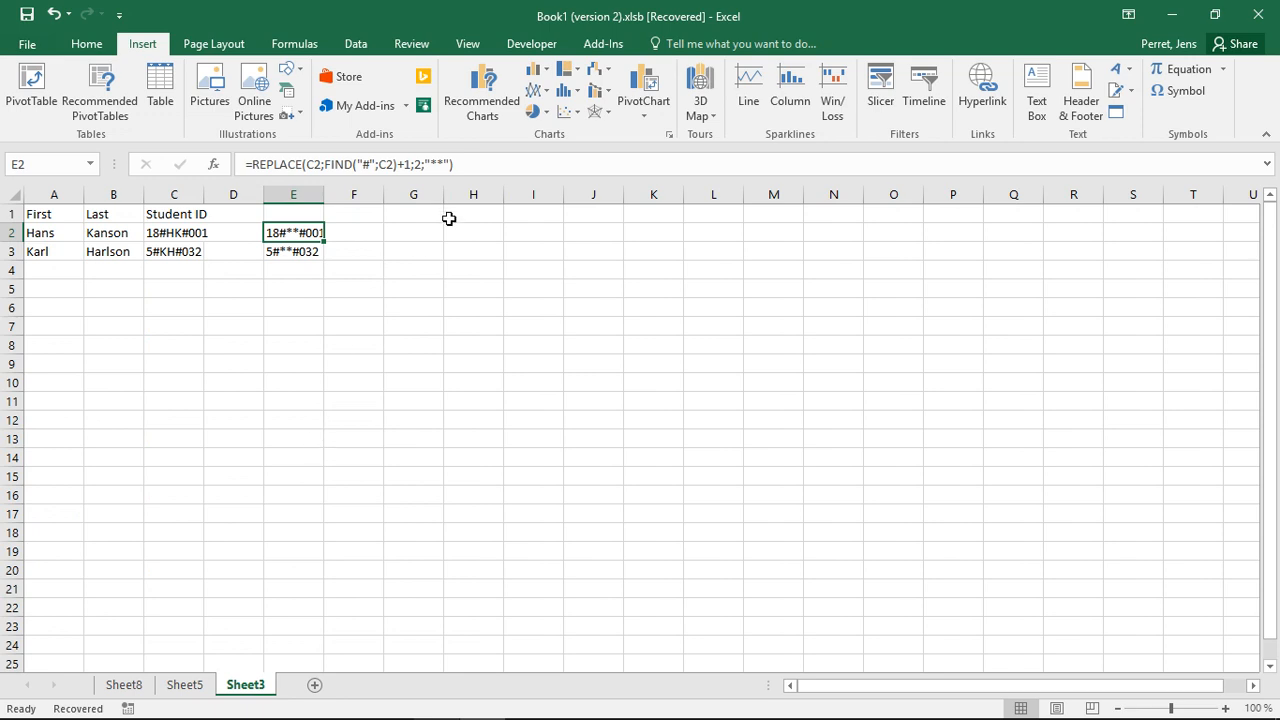
{"action": "left_click", "coordinate": [533, 46]}
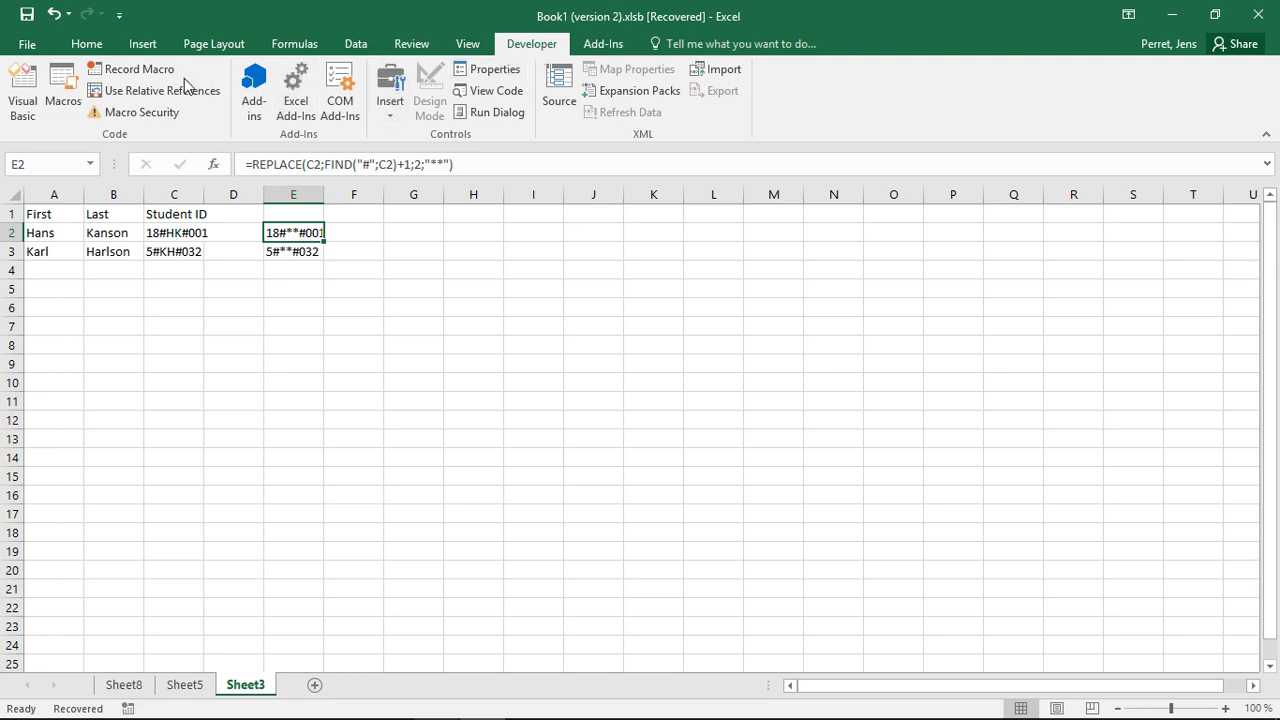
{"action": "left_click", "coordinate": [17, 108]}
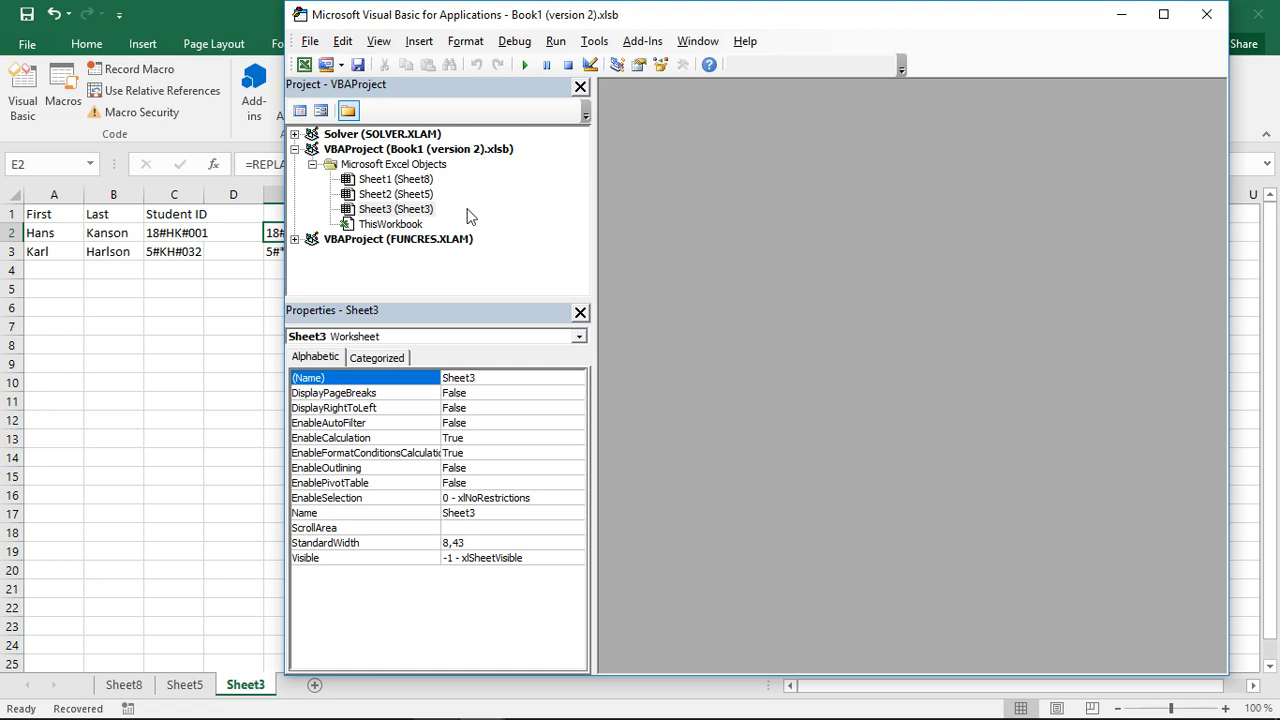
{"action": "left_click", "coordinate": [386, 212]}
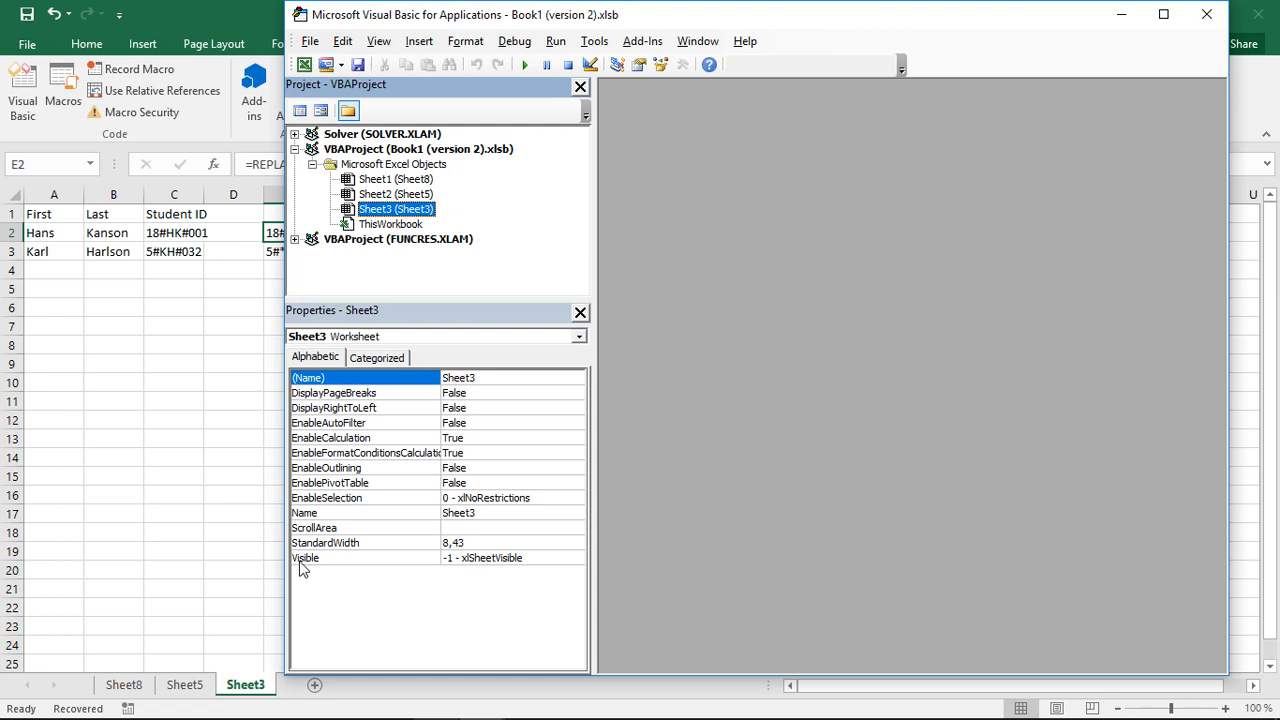
{"action": "left_click", "coordinate": [577, 558]}
{"action": "left_click", "coordinate": [577, 557]}
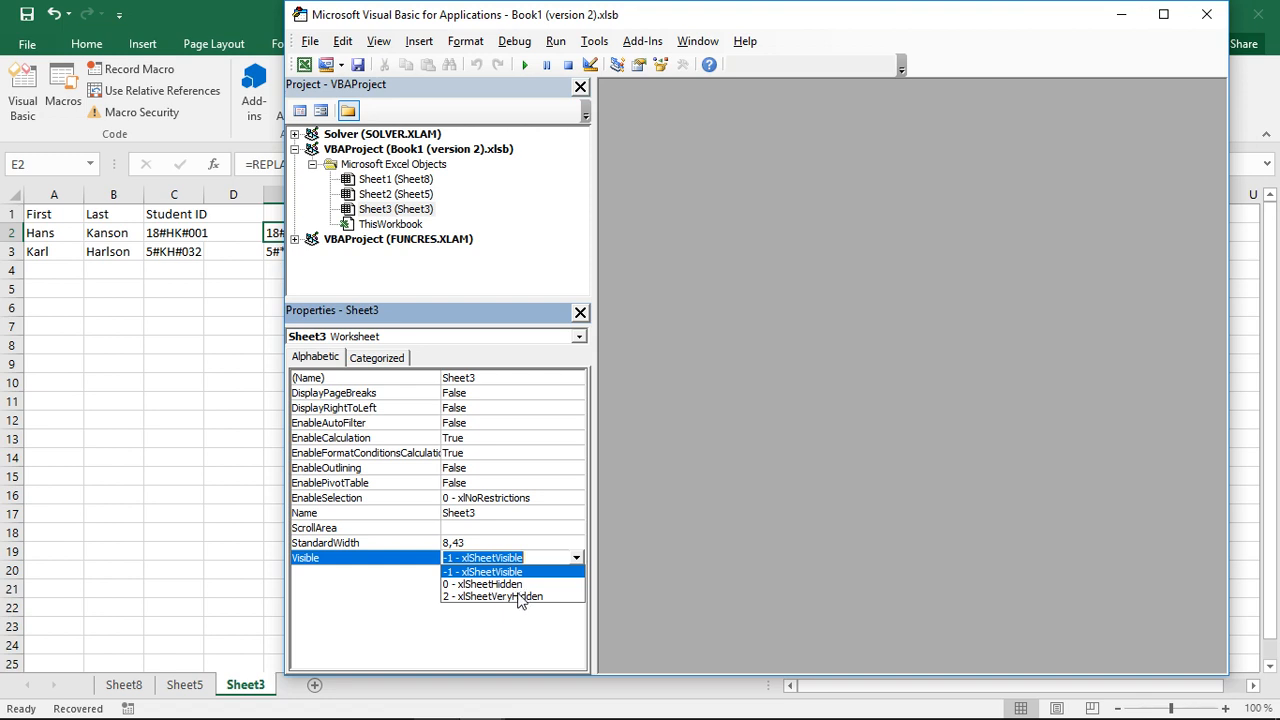
{"action": "left_click", "coordinate": [520, 597]}
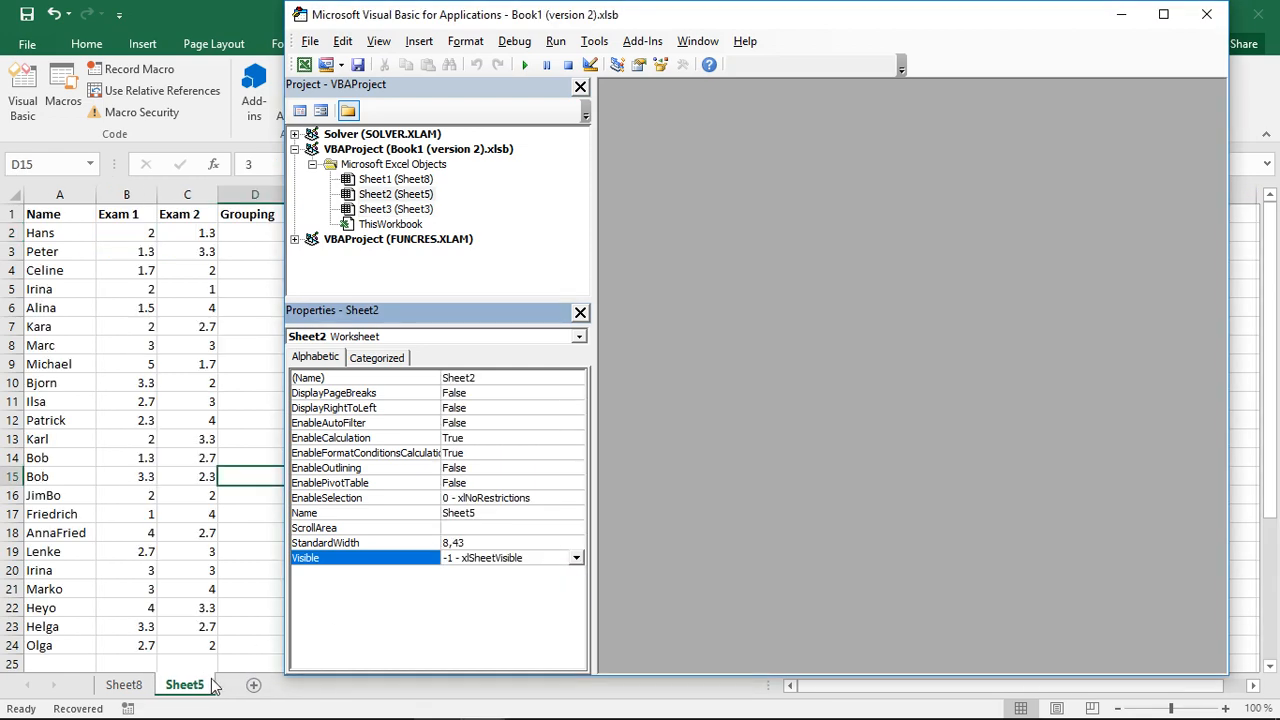
Step: Return to the Sheet5 worksheet in Excel and check whether its sheet options allow unhiding a sheet
{"action": "left_click", "coordinate": [243, 626]}
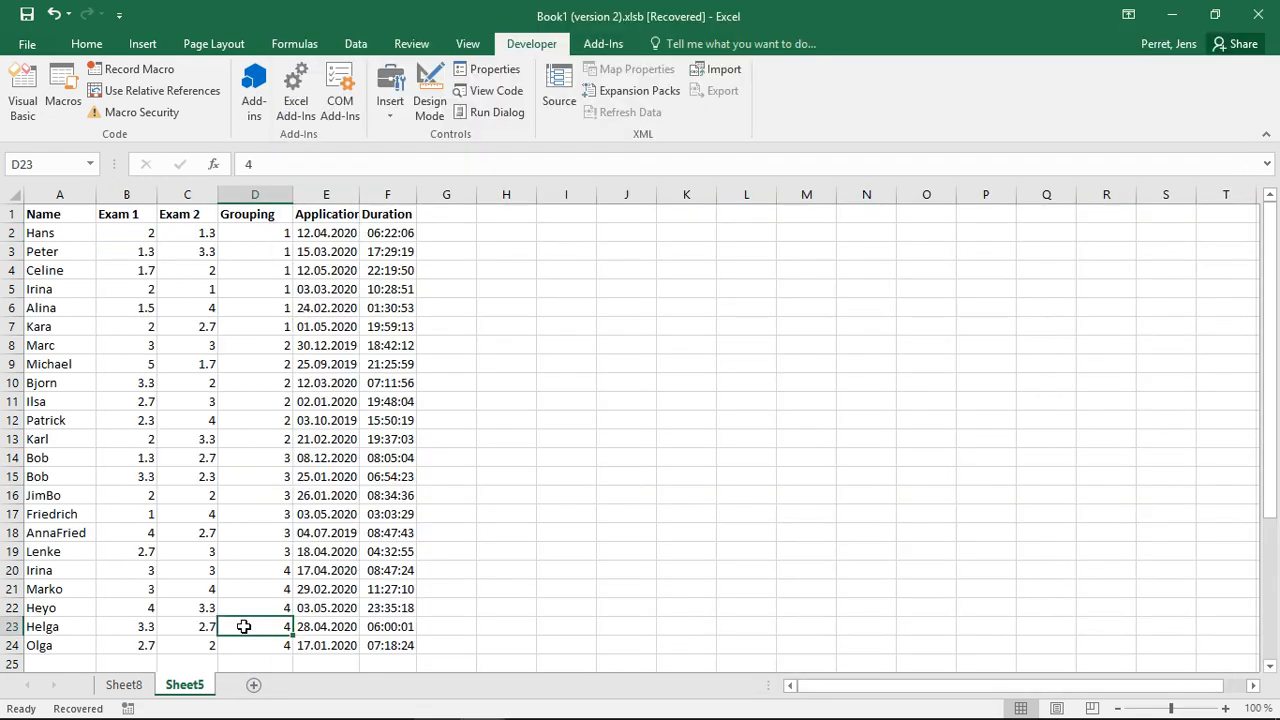
{"action": "right_click", "coordinate": [206, 688]}
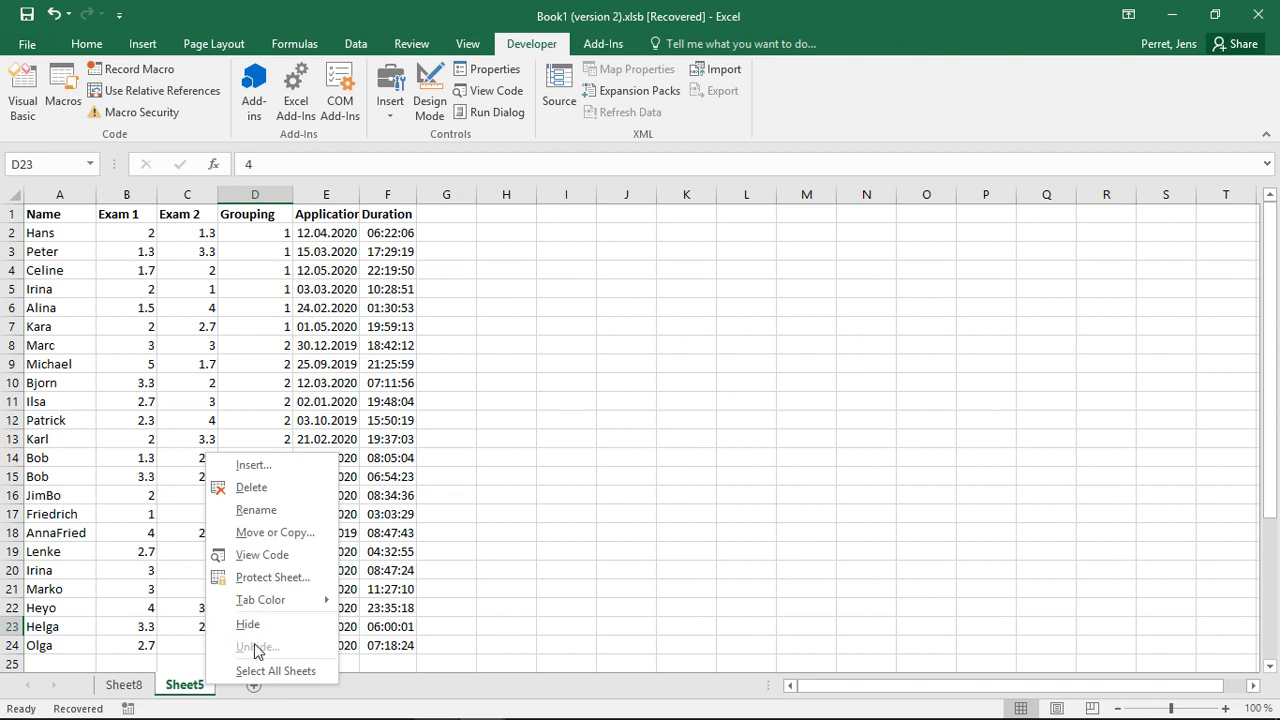
{"action": "key", "text": "Escape"}
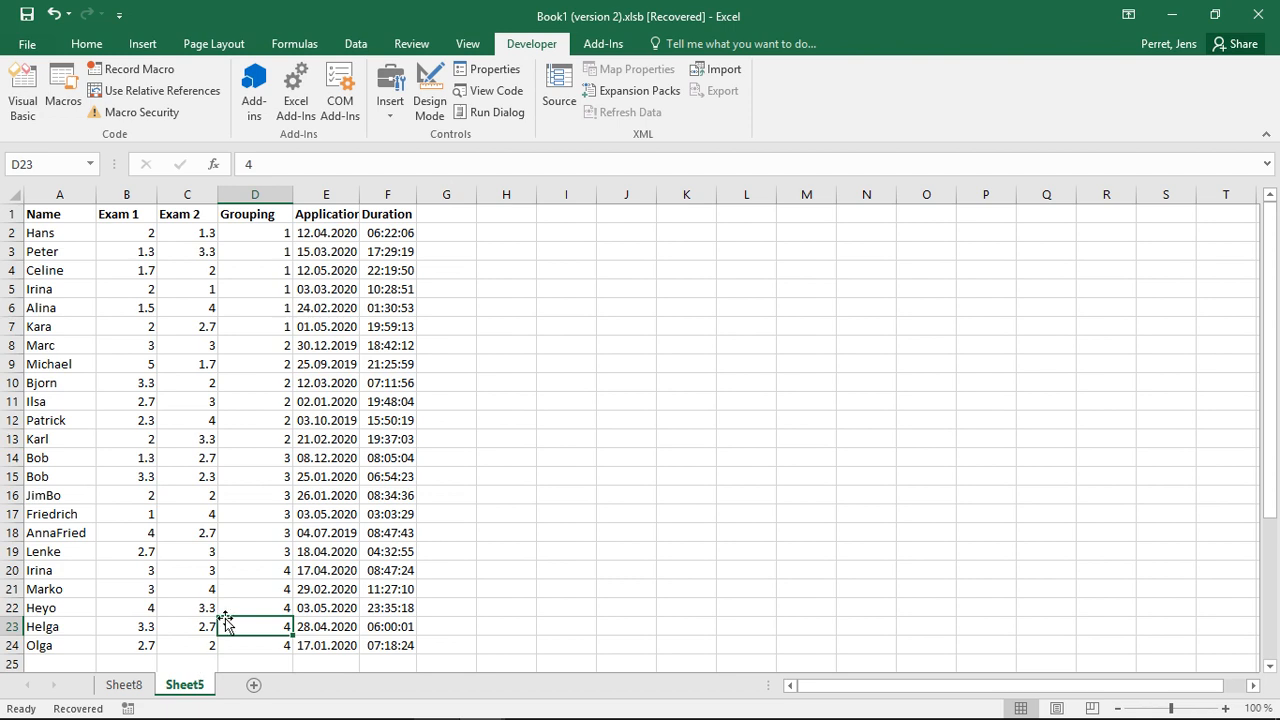
Step: Examine Sheet3's properties and the VBA project's viewing lock and password options in the Visual Basic editor, cancel, and return to the Sheet5 table
{"action": "left_click", "coordinate": [32, 113]}
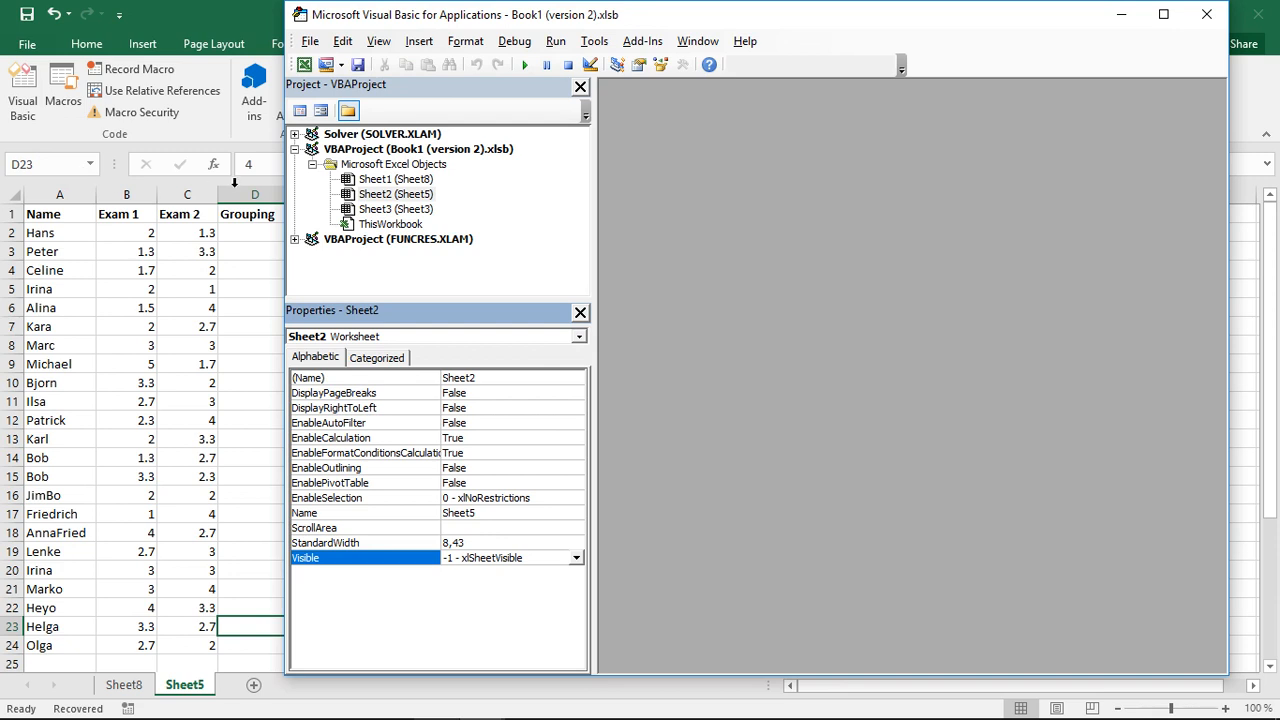
{"action": "left_click", "coordinate": [378, 209]}
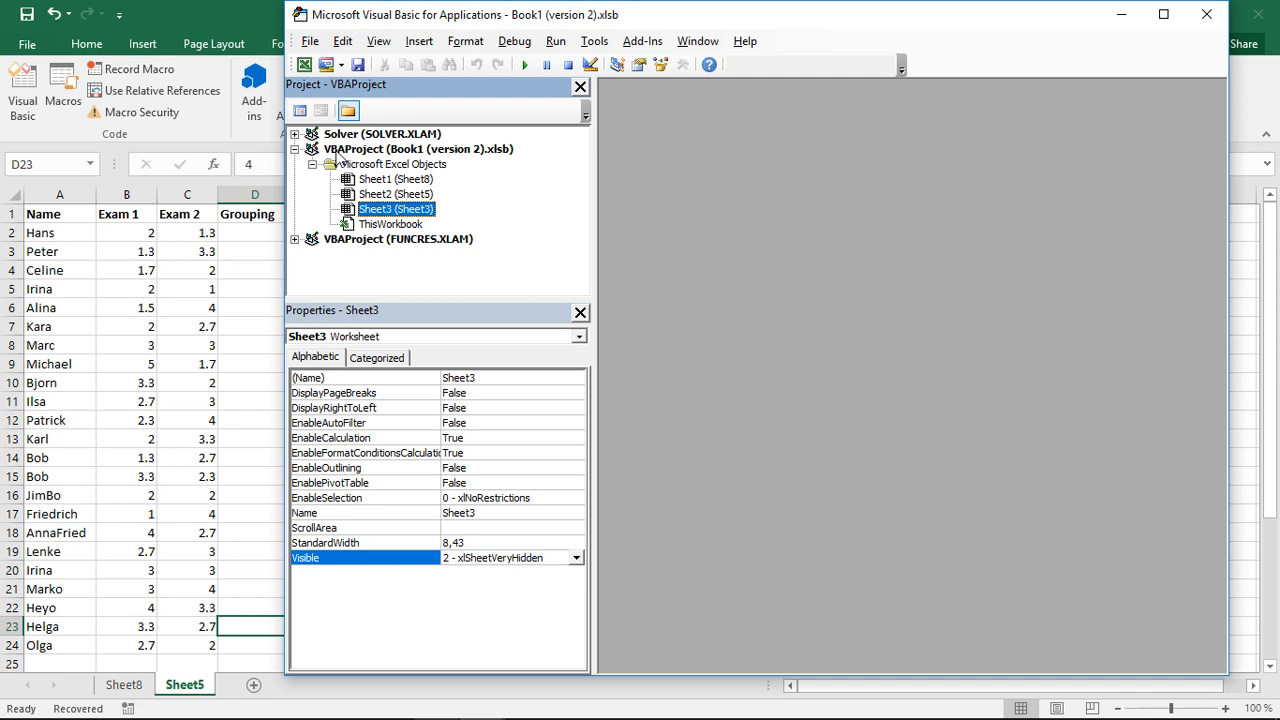
{"action": "left_click", "coordinate": [337, 151]}
{"action": "right_click", "coordinate": [337, 151]}
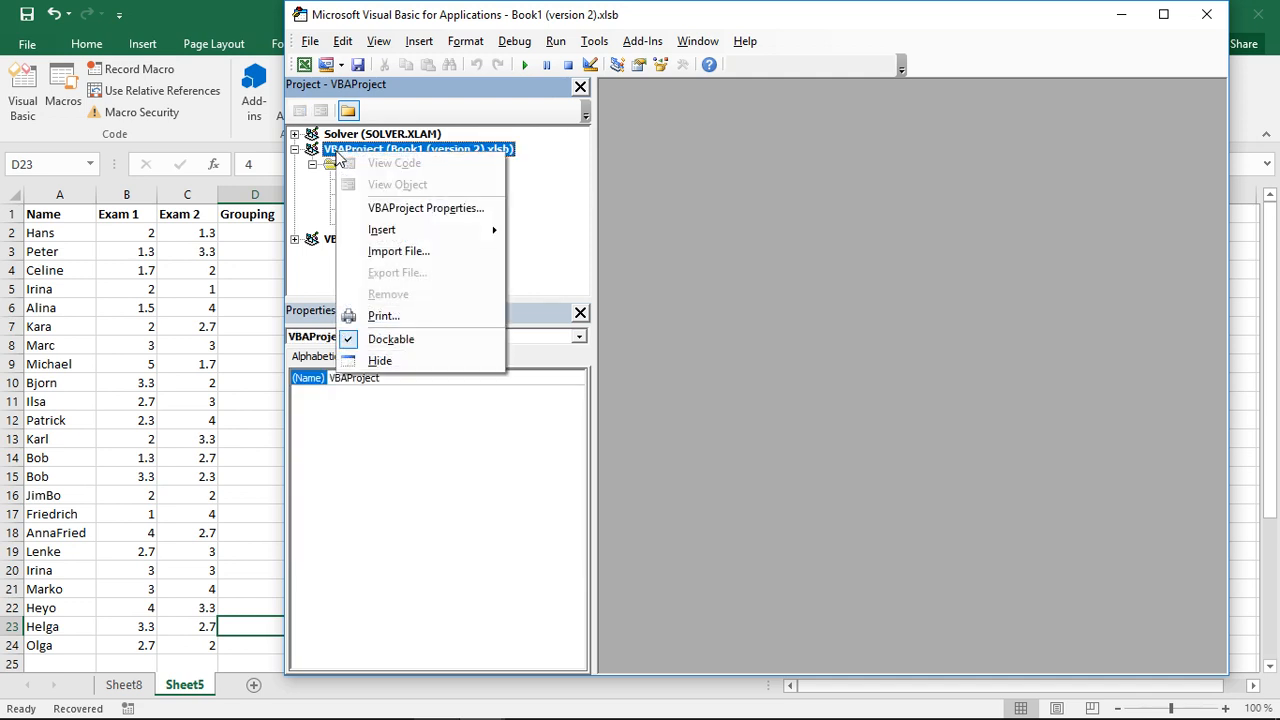
{"action": "left_click", "coordinate": [425, 209]}
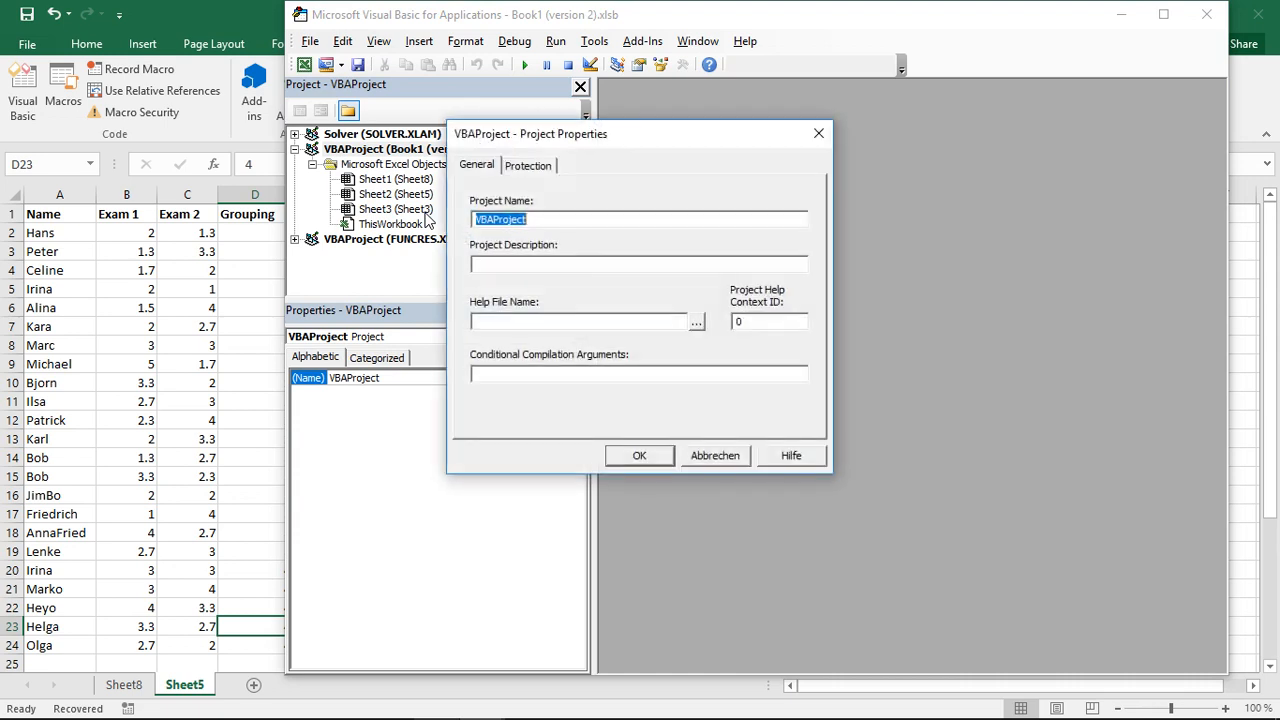
{"action": "left_click", "coordinate": [540, 168]}
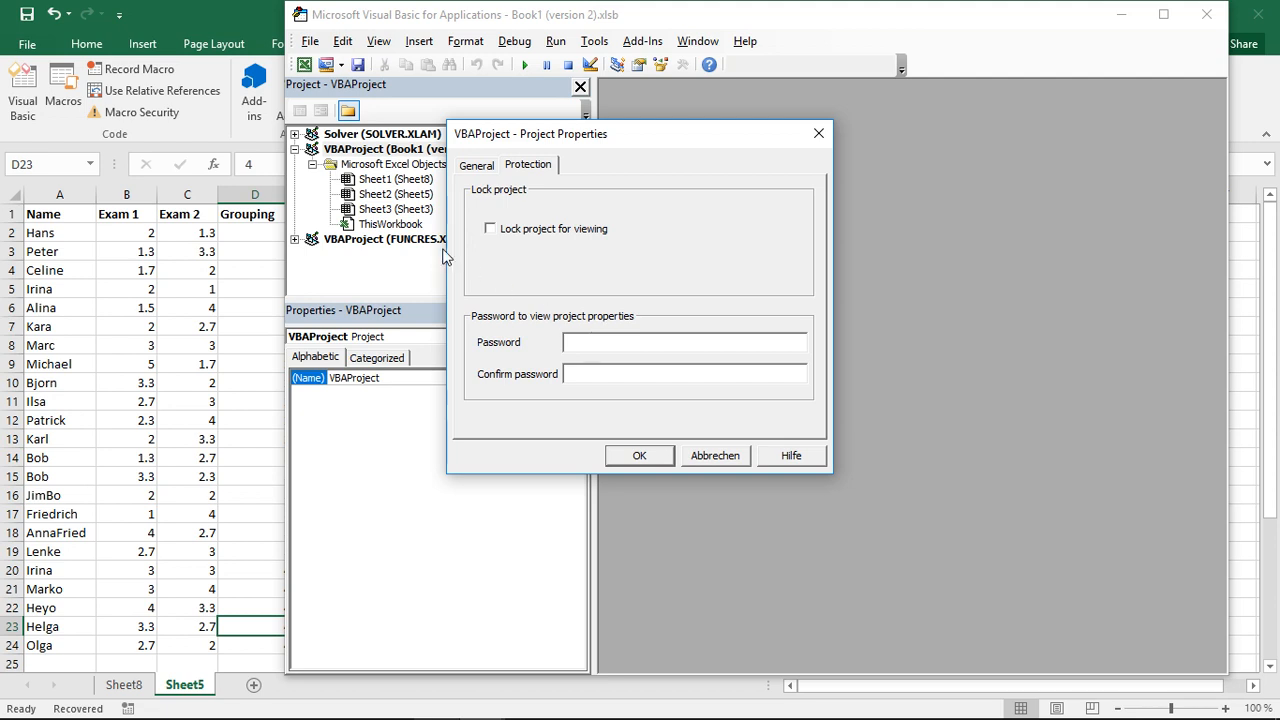
{"action": "left_click", "coordinate": [724, 456]}
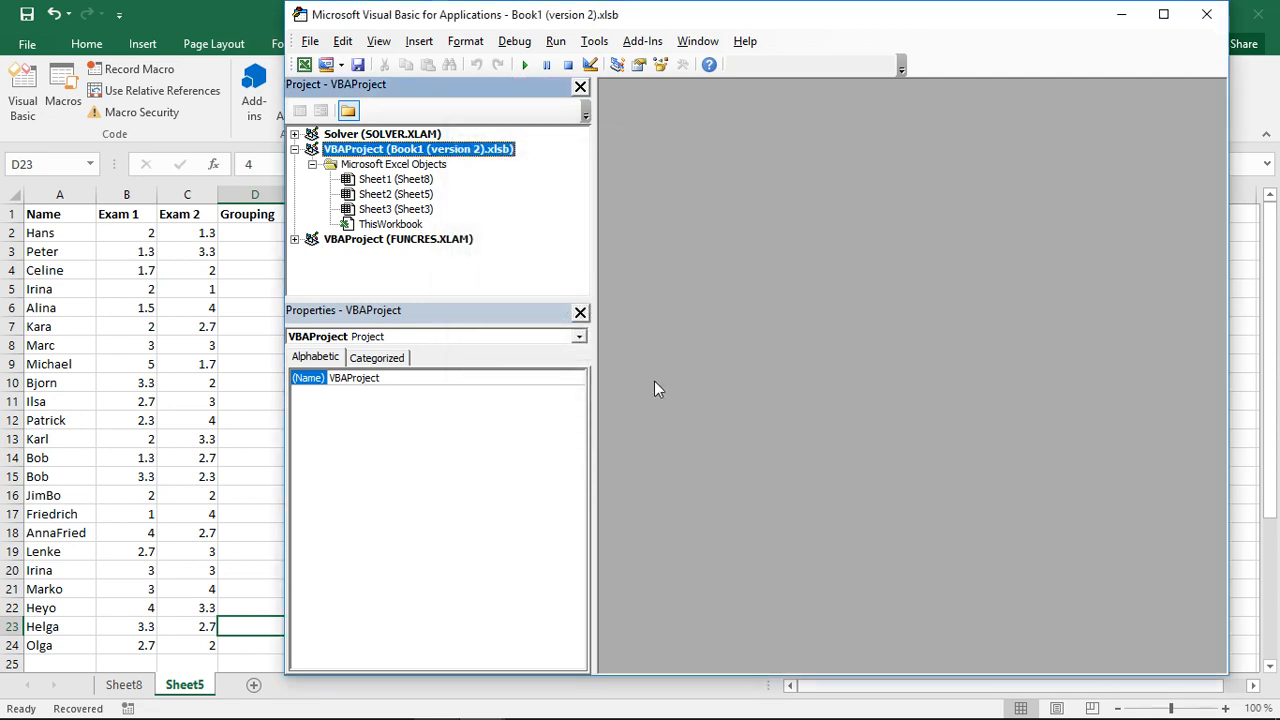
{"action": "left_click", "coordinate": [1206, 14]}
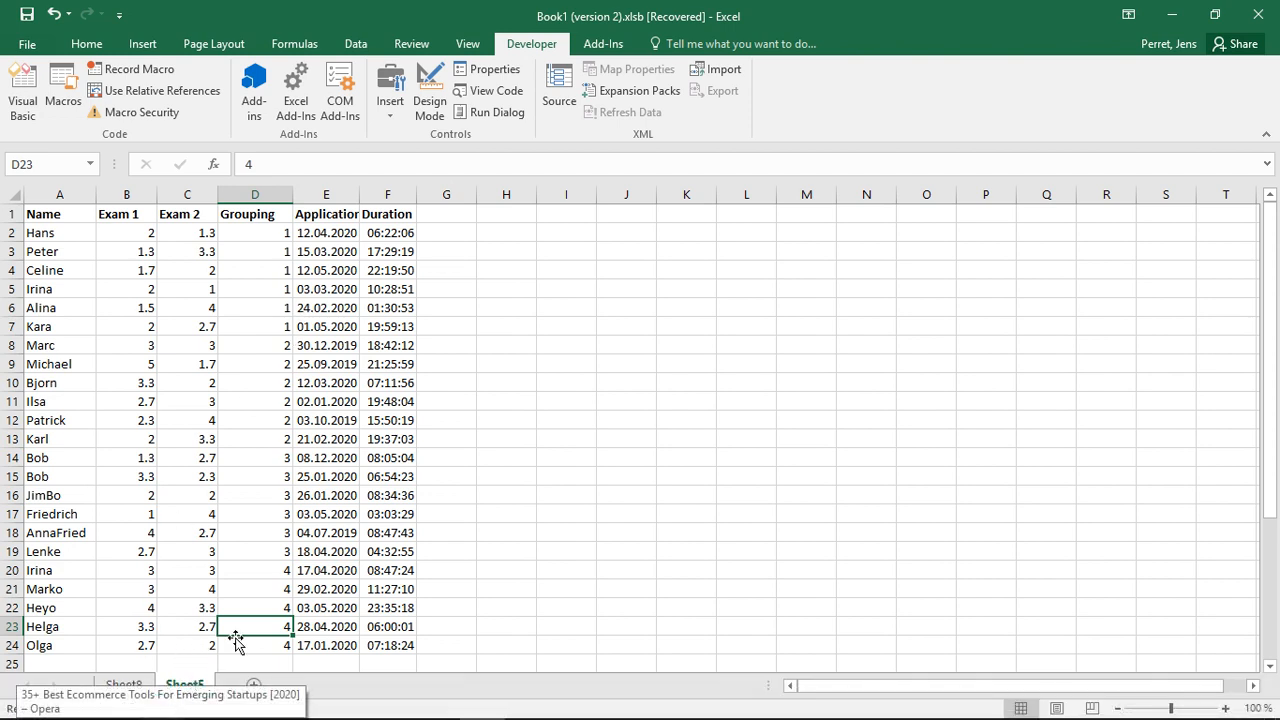
{"action": "left_click", "coordinate": [268, 570]}
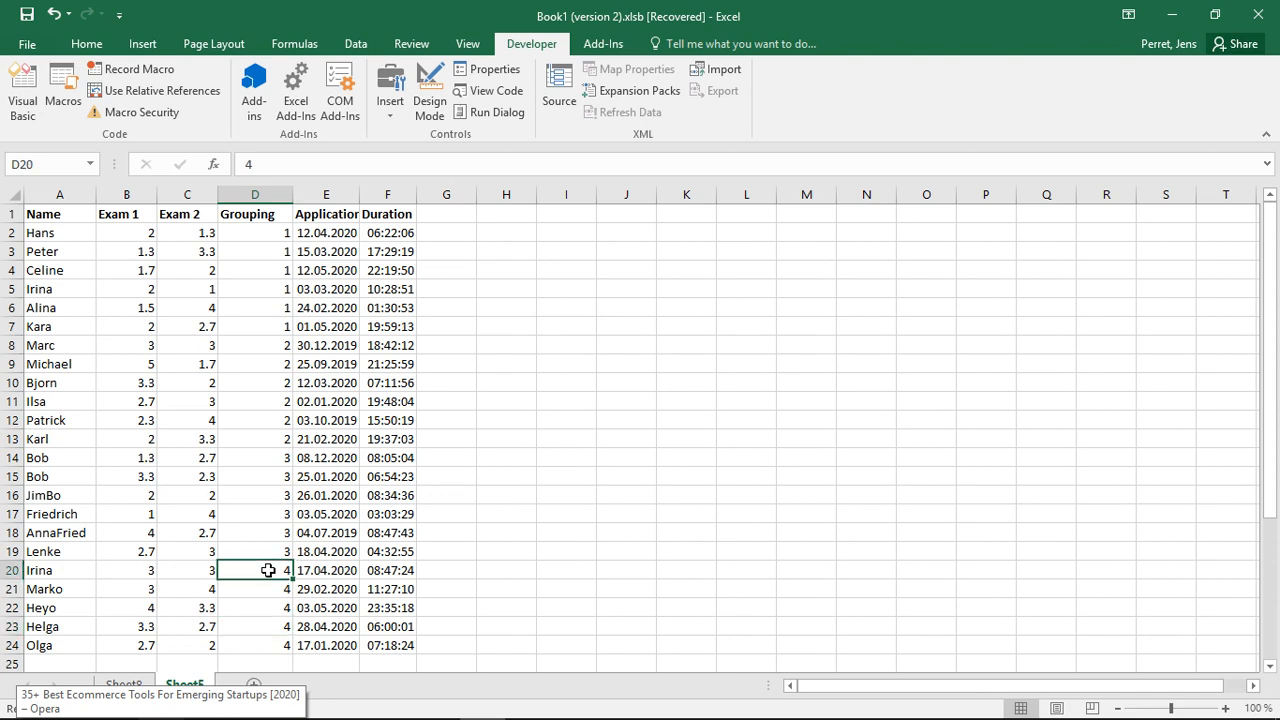